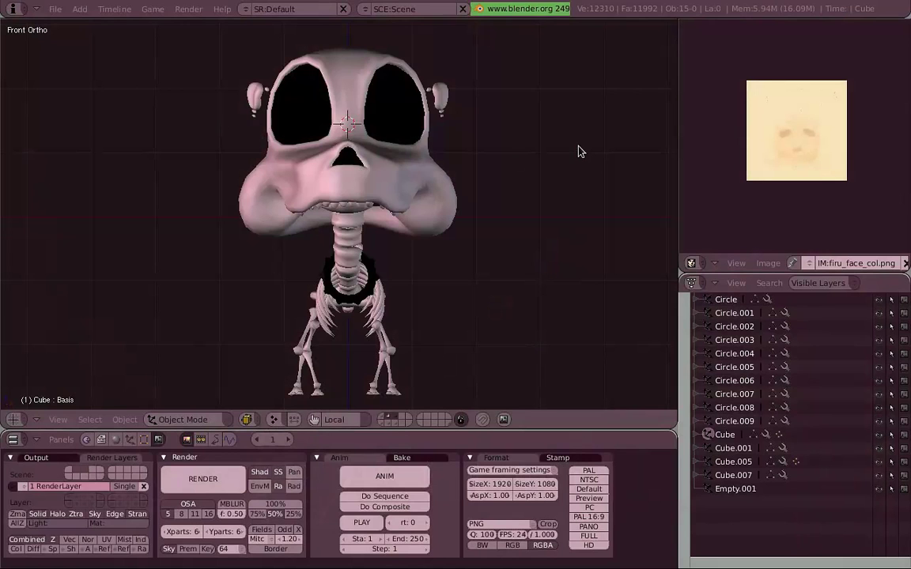
Inspect the dog skeleton in side and front views, then zoom in on the skull.
key(KP_3)
scroll(565, 167, down, 3)
scroll(478, 278, up, 2)
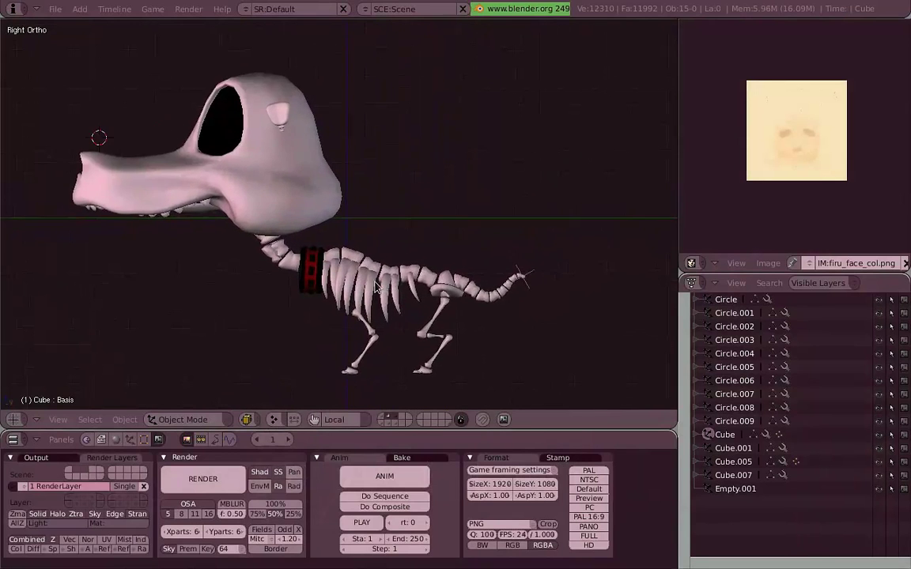
key(KP_1)
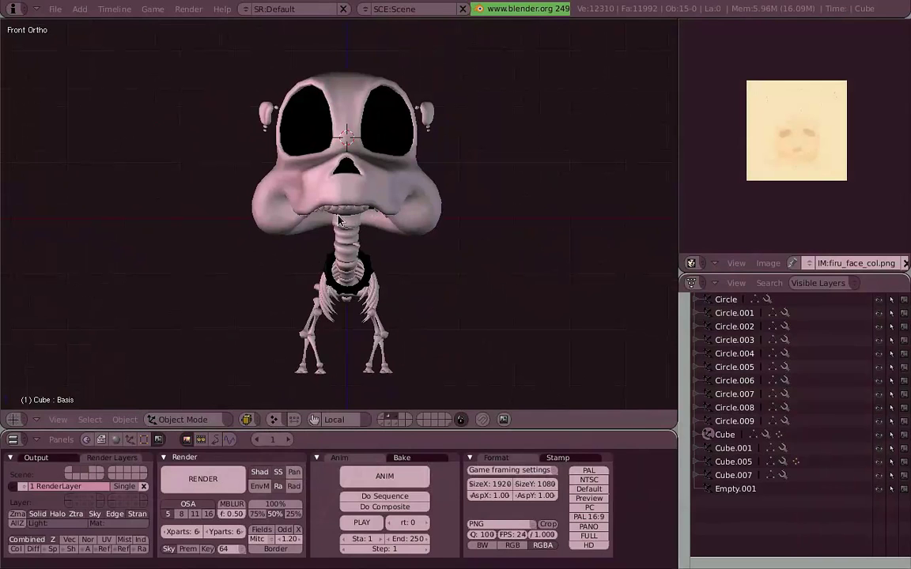
scroll(340, 221, up, 1)
scroll(261, 300, up, 1)
Show the skull's Editing buttons, enlarge the settings panels and recentre the skull in the view.
click(145, 441)
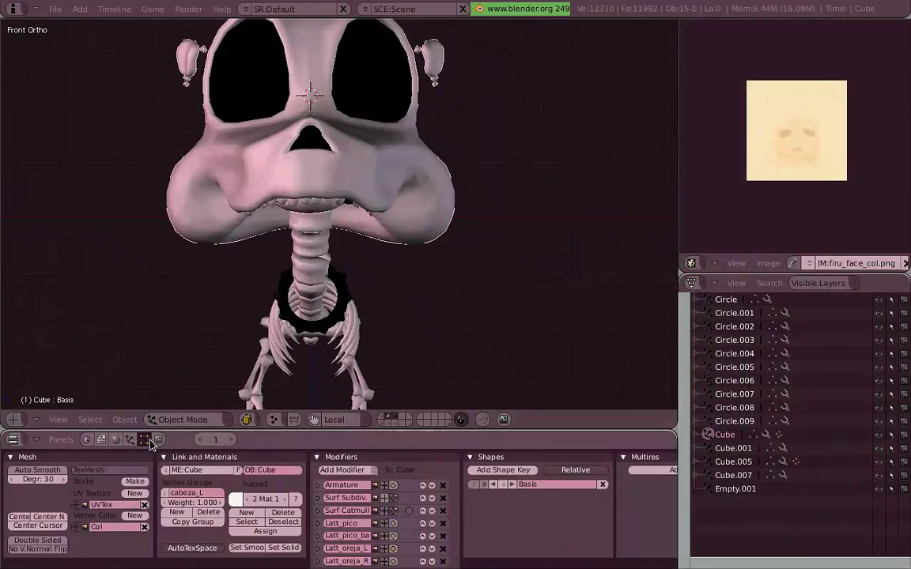
drag(265, 424, 265, 351)
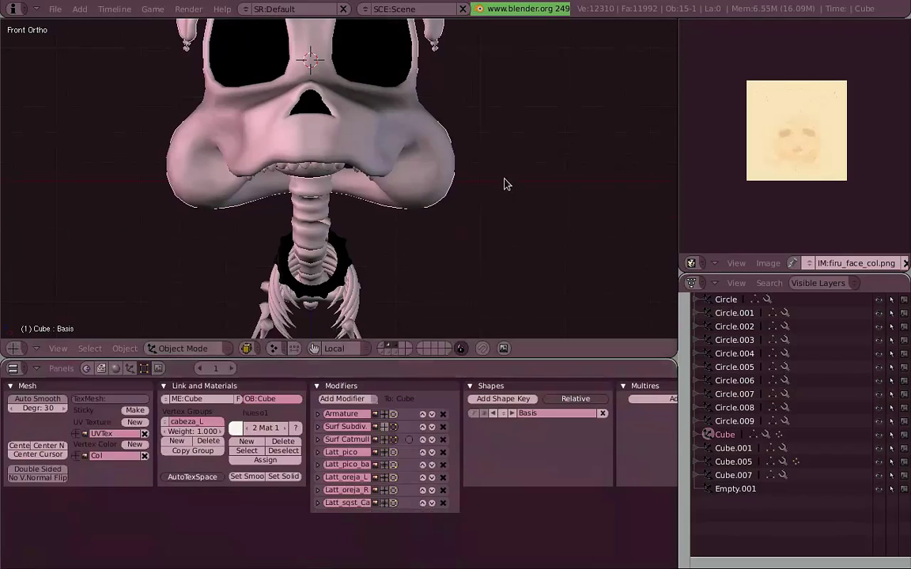
shift+middle_drag(532, 207, 546, 243)
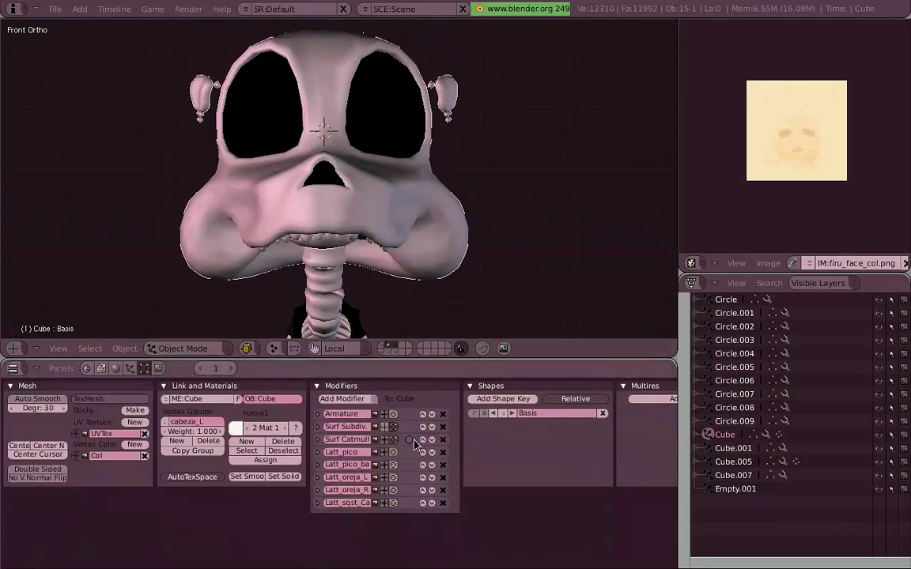
ctrl+middle_drag(414, 443, 406, 469)
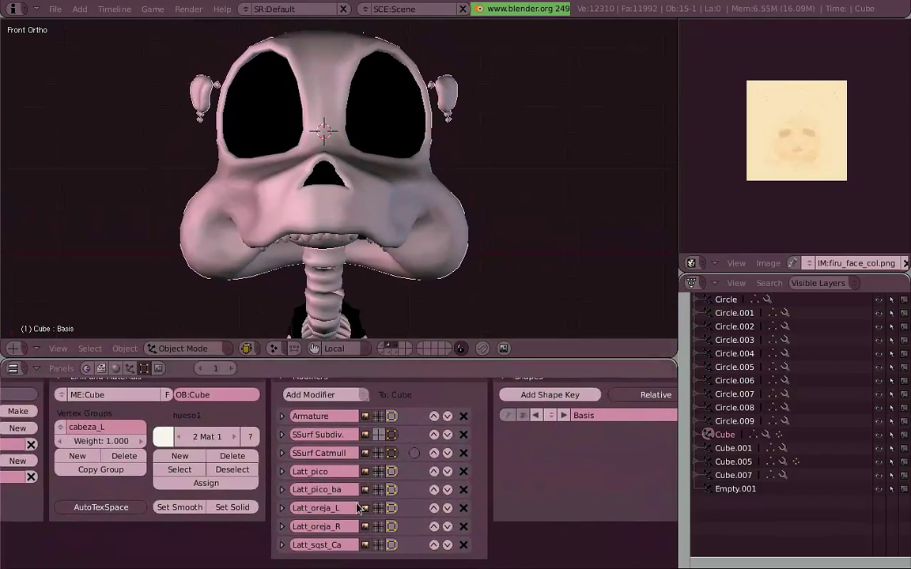
Make the armature layers visible and put the facial armature Arm_facial into Pose Mode.
shift+click(399, 349)
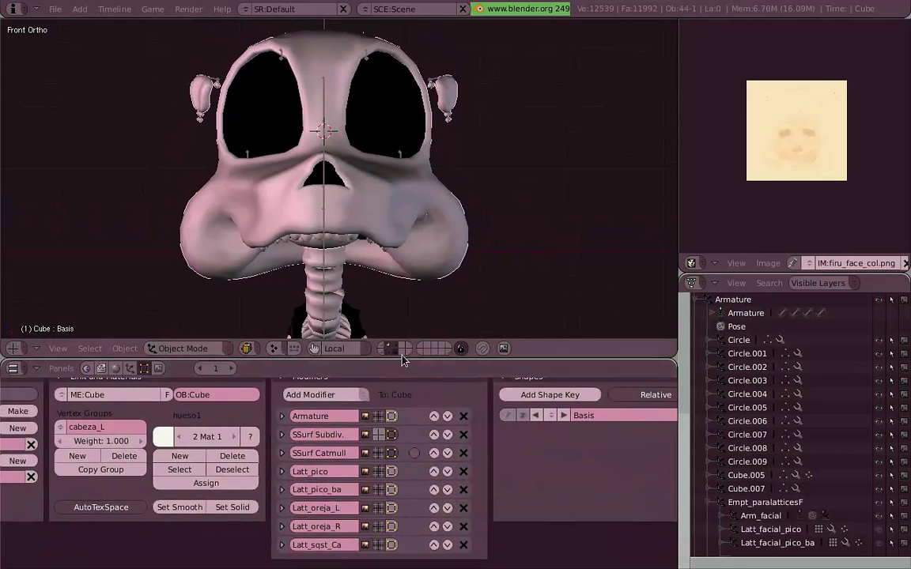
right_click(405, 162)
key(ctrl+Tab)
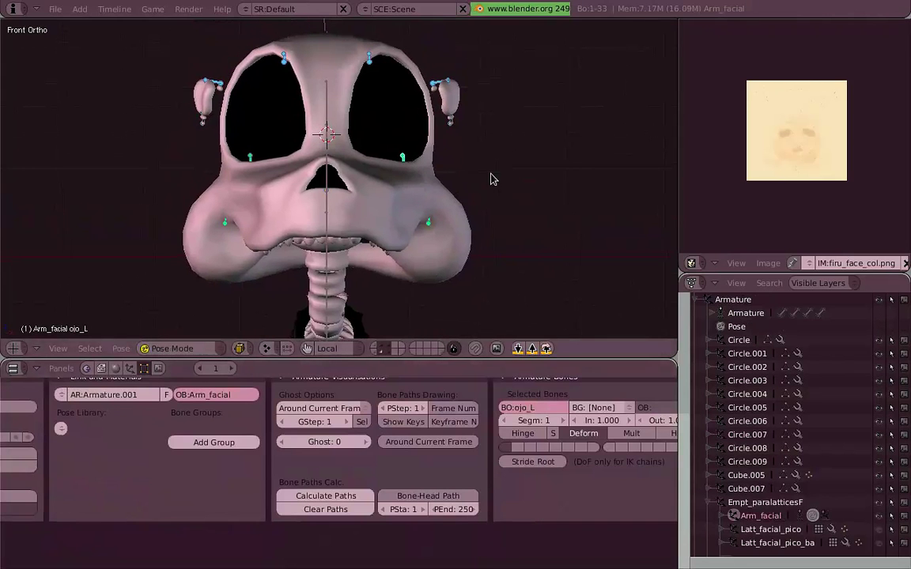
shift+middle_drag(488, 177, 545, 207)
Move the ojo_R eye bone and lower both eyebrow bones, cejas_R and cejas_L.
shift+right_click(290, 213)
key(g)
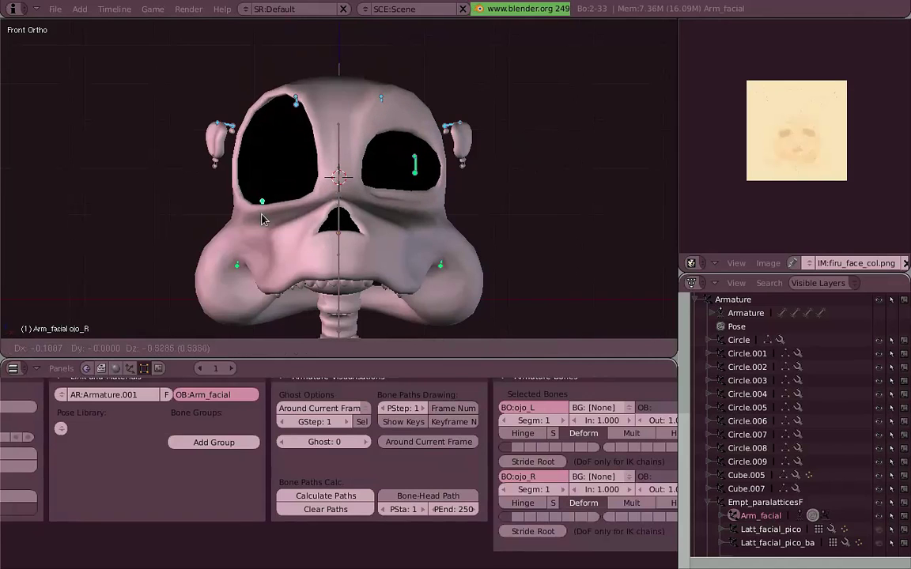
right_click(415, 169)
right_click(305, 103)
key(g)
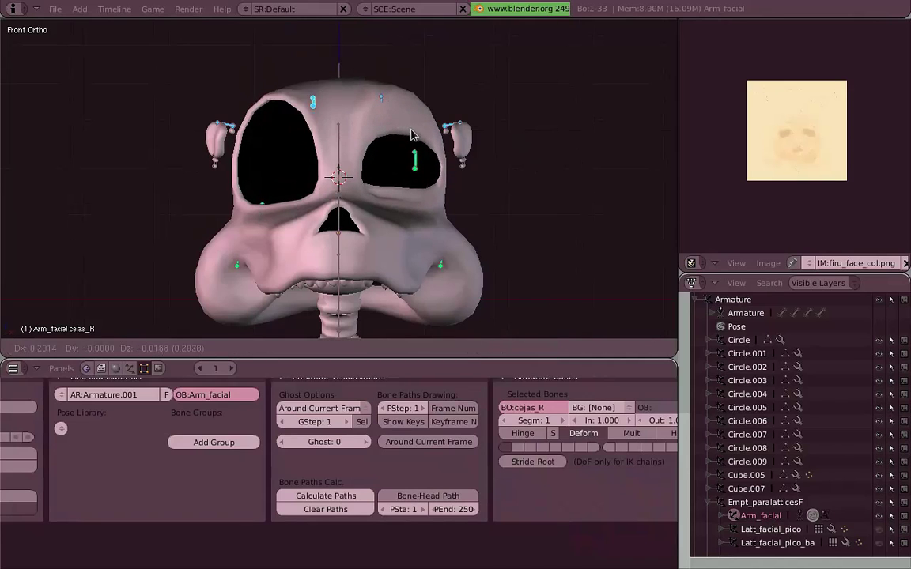
right_click(380, 105)
key(g)
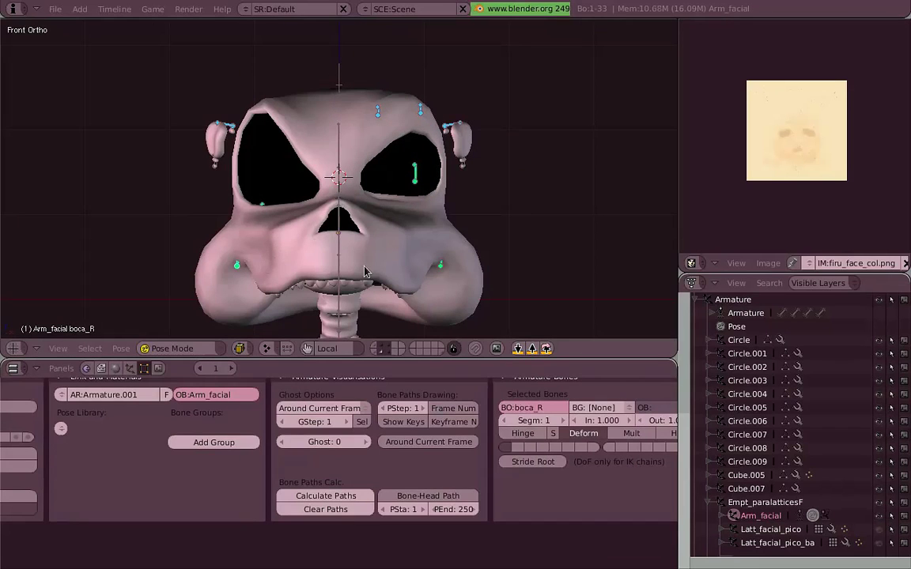
Rotate the boca_L and boca_R mouth corner bones outward into a wide grin, using a different pivot.
shift+right_click(402, 241)
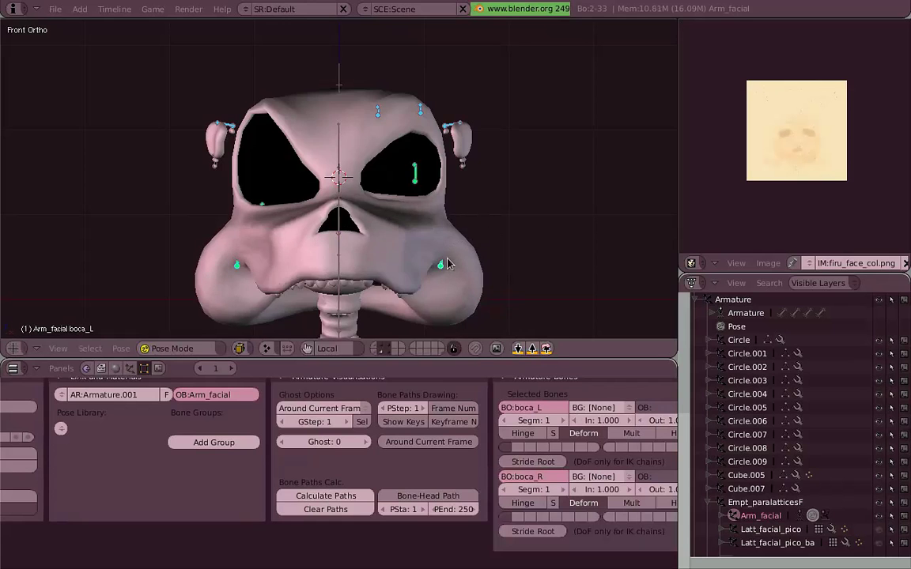
key(z)
click(267, 348)
click(294, 319)
key(r)
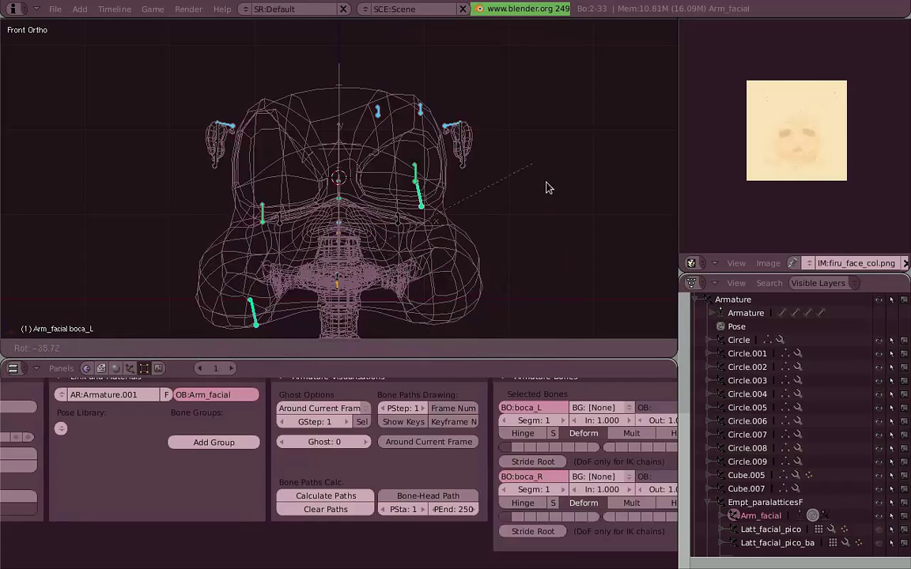
key(Escape)
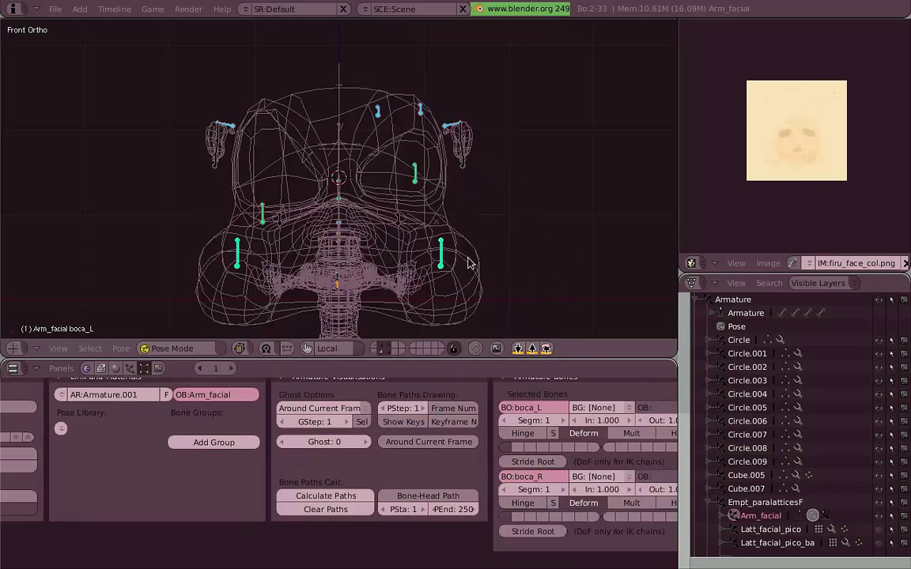
click(266, 348)
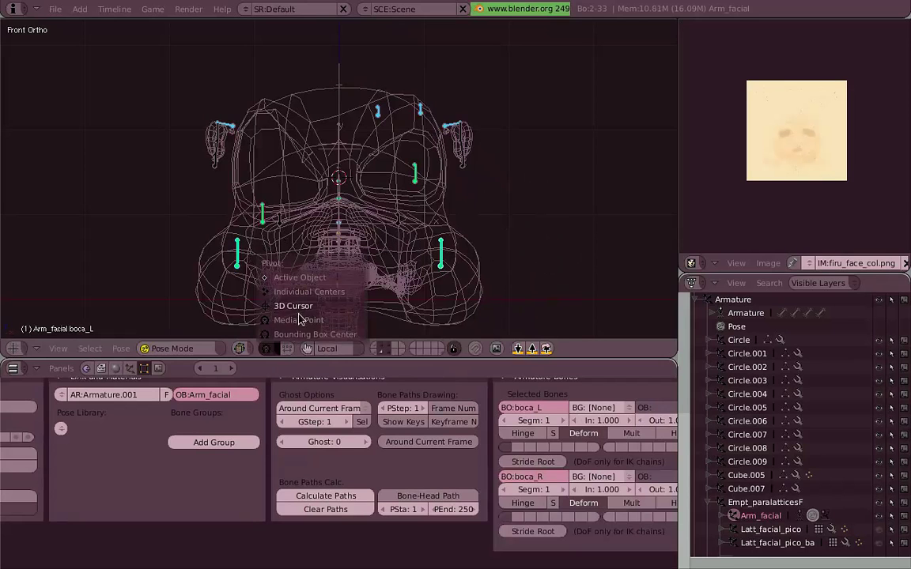
click(299, 320)
key(r)
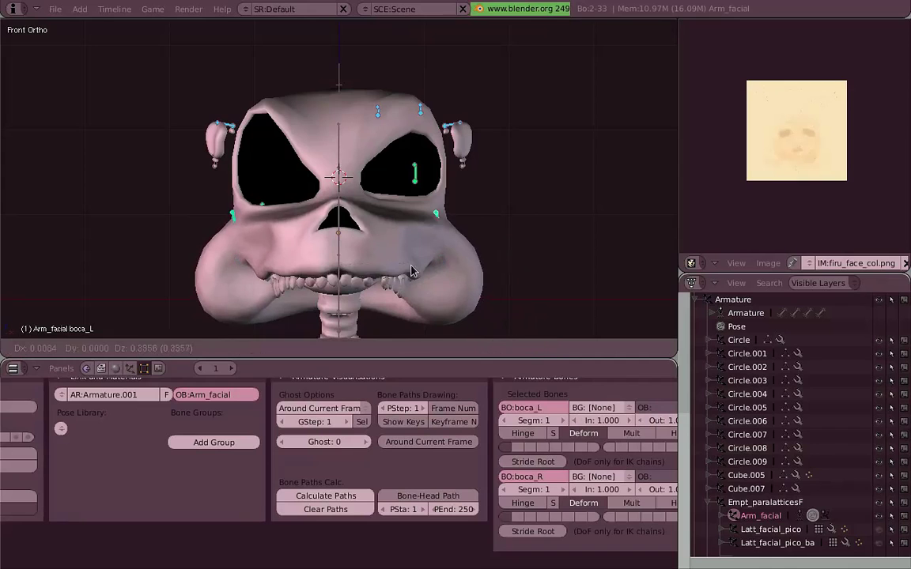
key(KP_3)
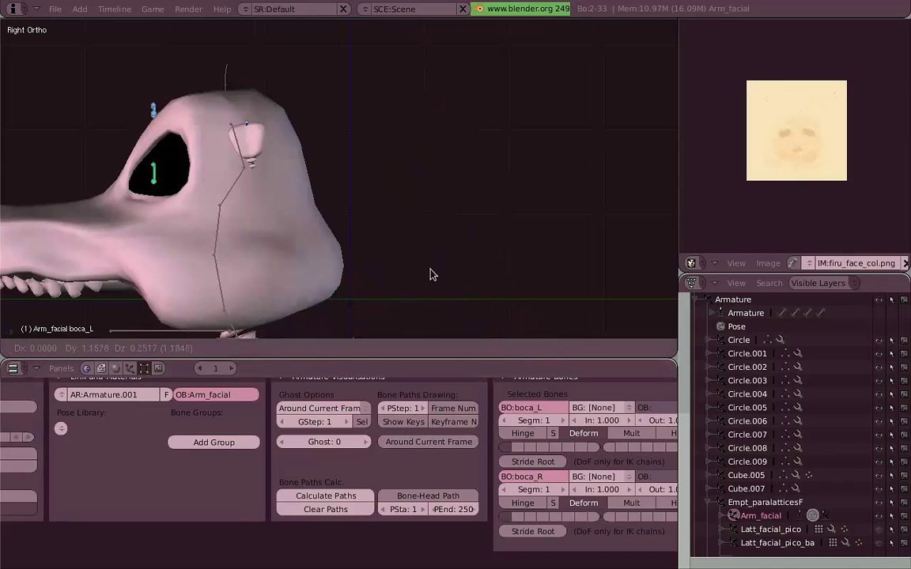
Lift the snout tip bone hocico_4 upward so the muzzle curls up.
click(614, 173)
middle_drag(615, 173, 433, 245)
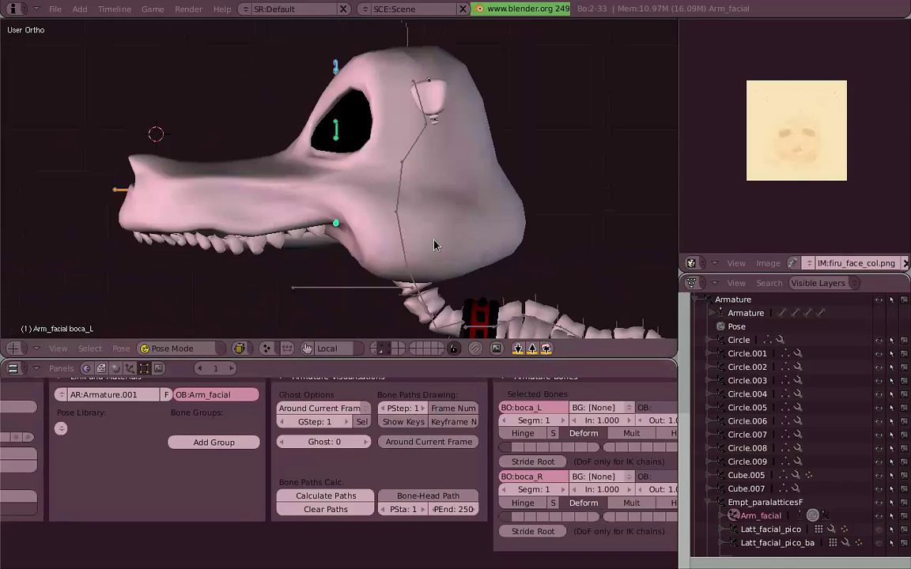
right_click(123, 189)
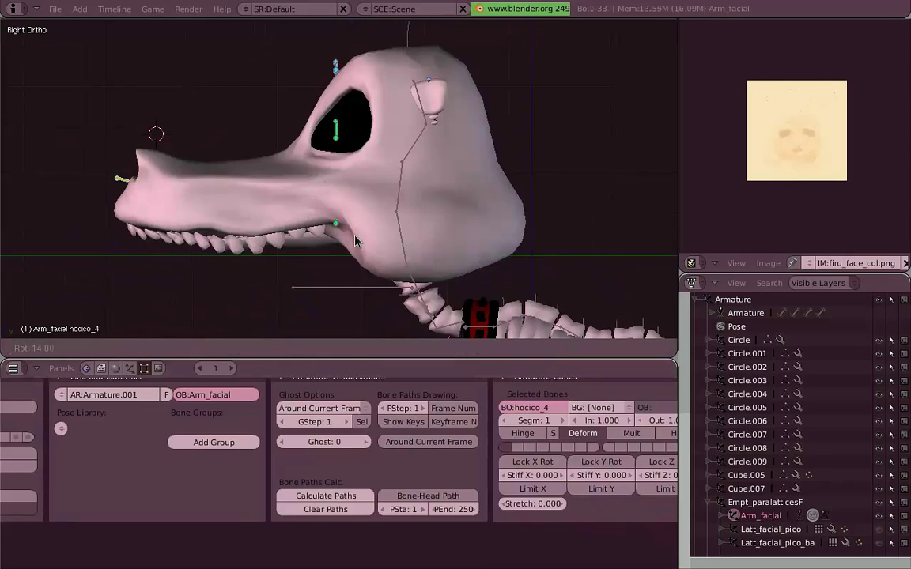
key(g)
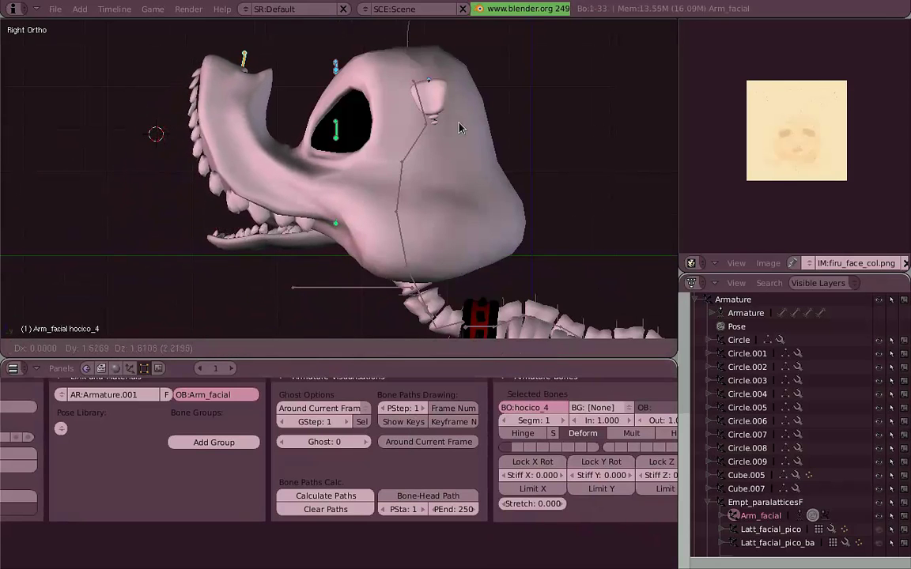
key(Escape)
key(z)
Move the lower jaw bones, including hocico_ba_1, upward to bend the jaw, then check it from the front.
right_click(376, 270)
key(g)
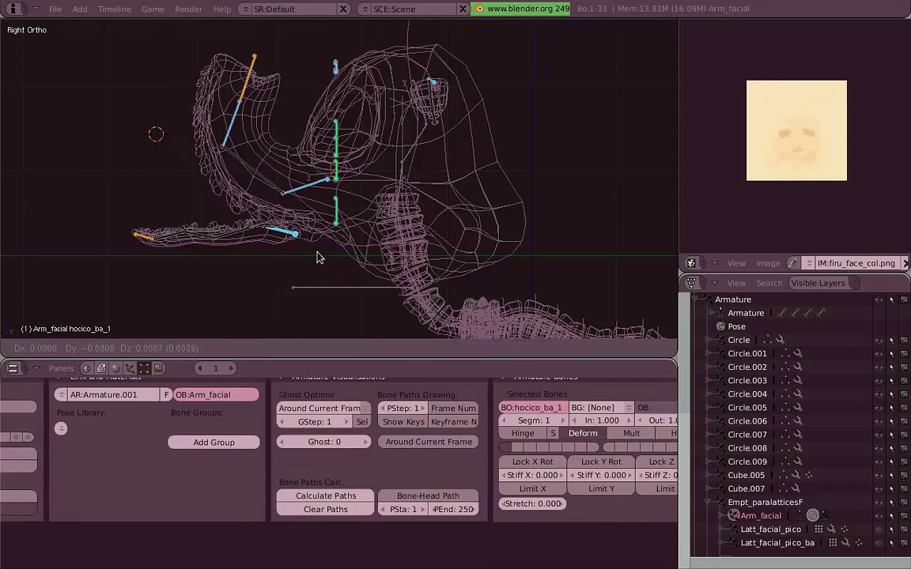
right_click(182, 128)
key(g)
key(Escape)
key(z)
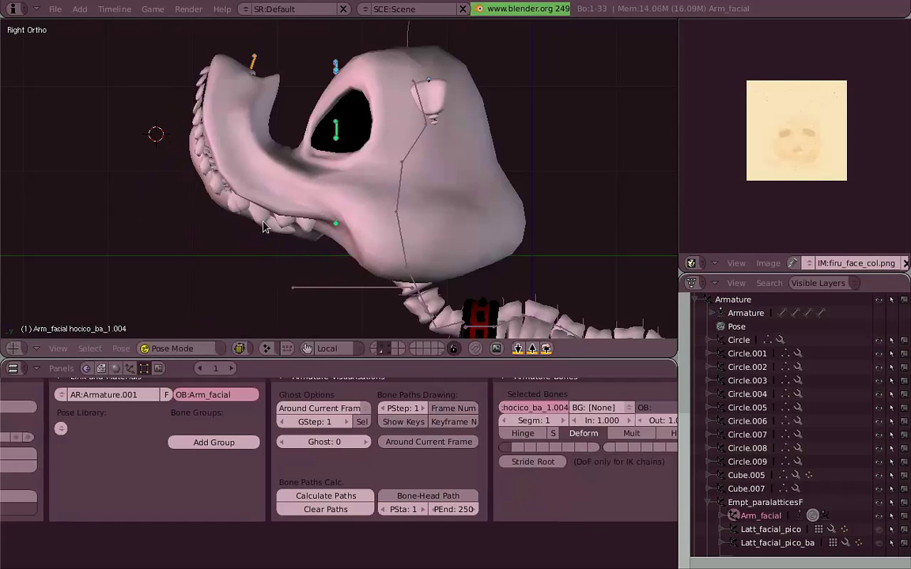
right_click(275, 234)
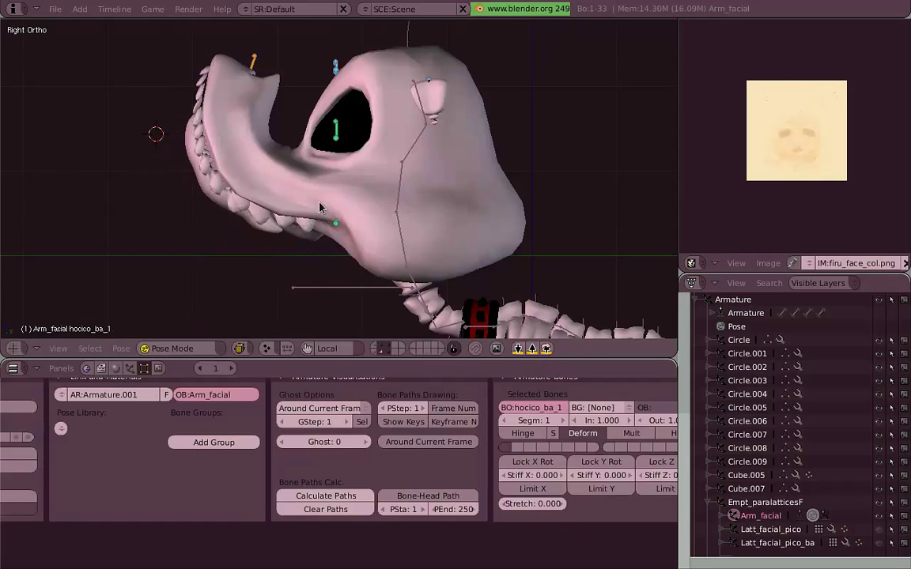
mouse_move(320, 208)
middle_down()
mouse_move(580, 193)
mouse_move(322, 206)
middle_up()
key(KP_1)
scroll(322, 206, down, 2)
key(a)
key(KP_3)
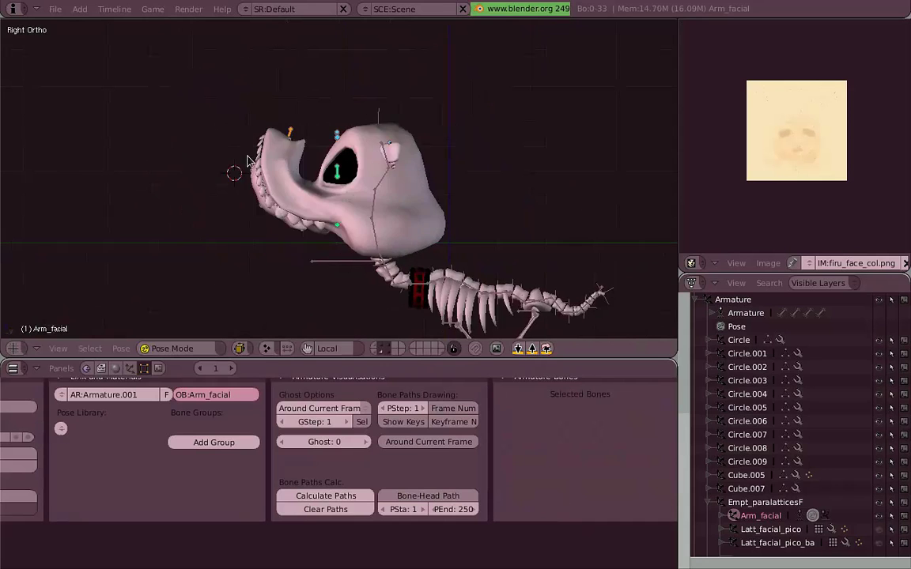
middle_drag(248, 160, 364, 174)
key(KP_1)
key(space)
click(423, 168)
middle_drag(427, 234, 562, 232)
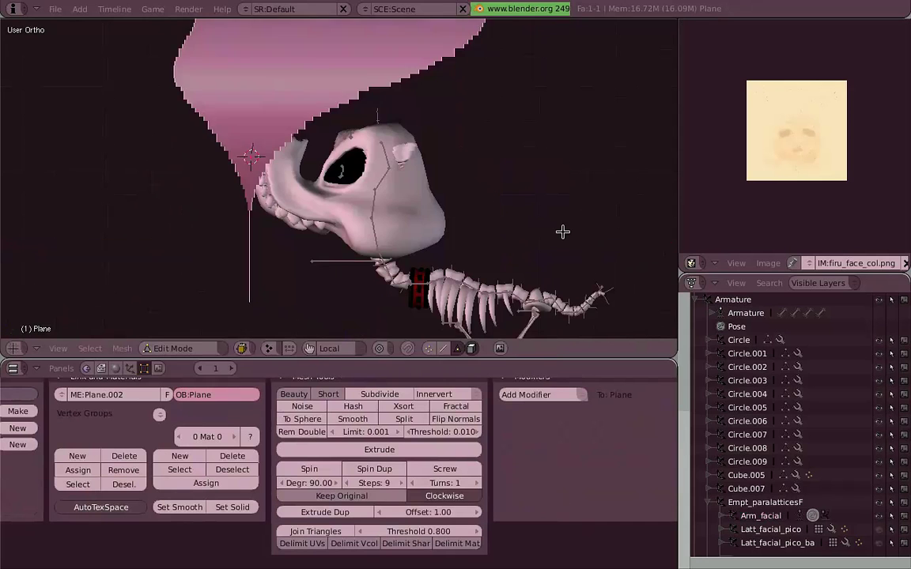
key(KP_3)
key(Tab)
mouse_move(261, 158)
middle_down()
mouse_move(320, 219)
mouse_move(218, 235)
mouse_move(473, 274)
middle_up()
right_click(218, 235)
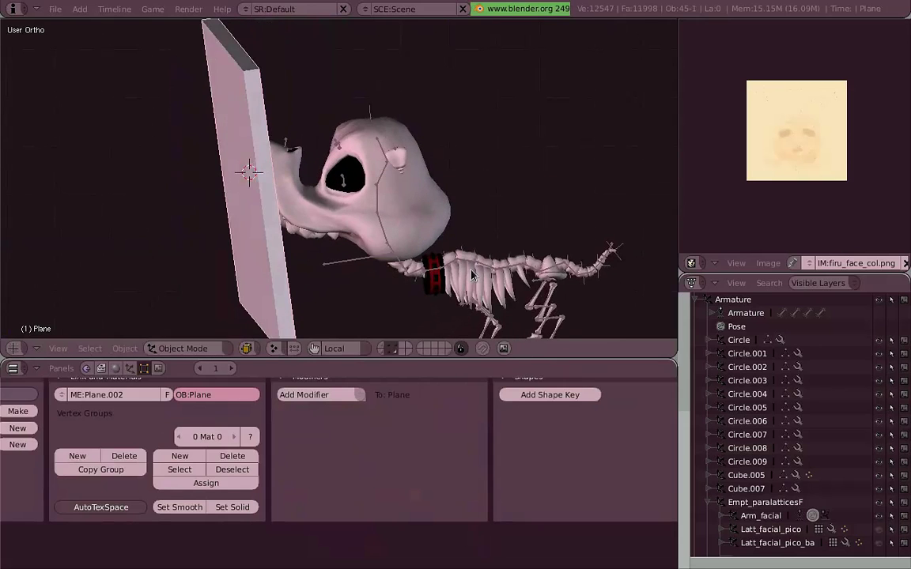
click(386, 261)
right_click(407, 268)
key(KP_3)
scroll(349, 179, up, 2)
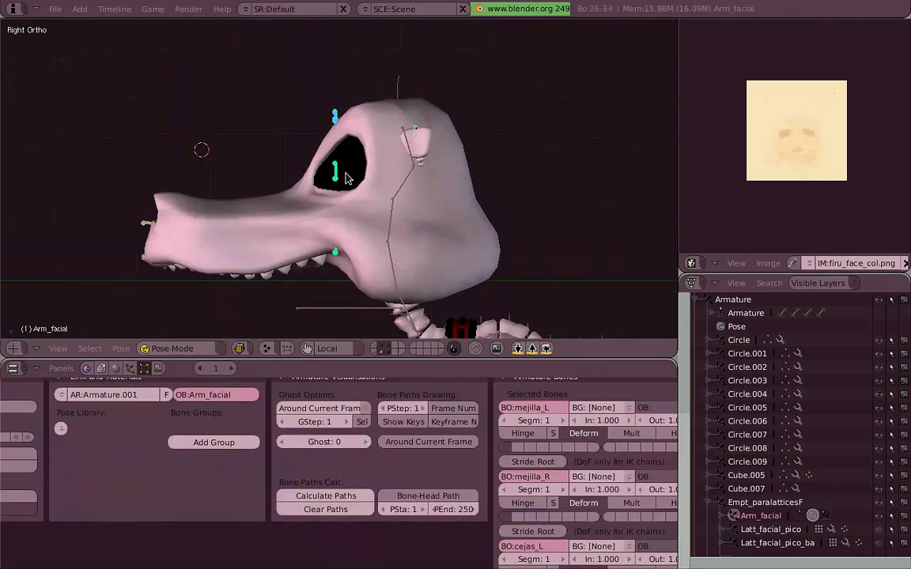
key(KP_1)
scroll(453, 156, down, 2)
key(KP_3)
Try rotating the head bone cabza and moving the neck bones, cancelling each change.
right_click(370, 234)
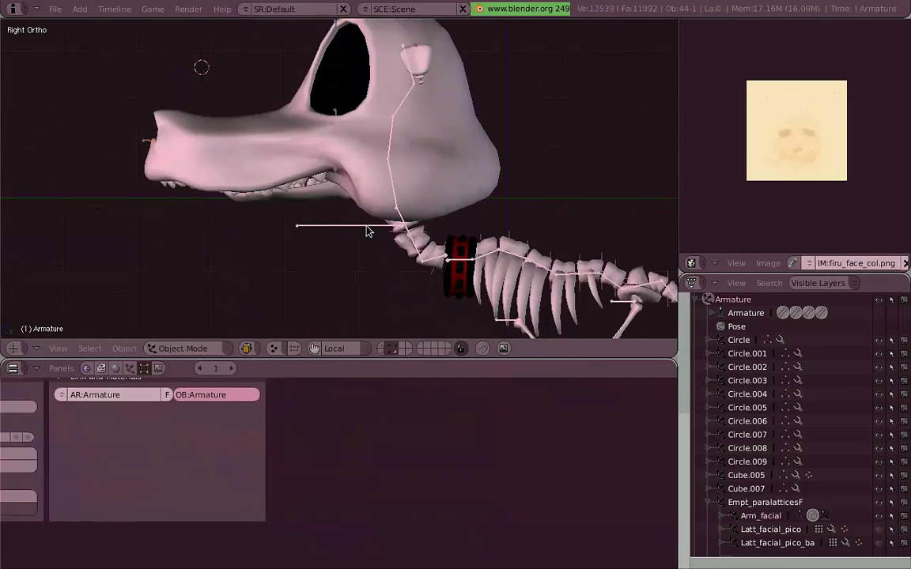
right_click(369, 236)
shift+middle_drag(562, 203, 526, 206)
key(r)
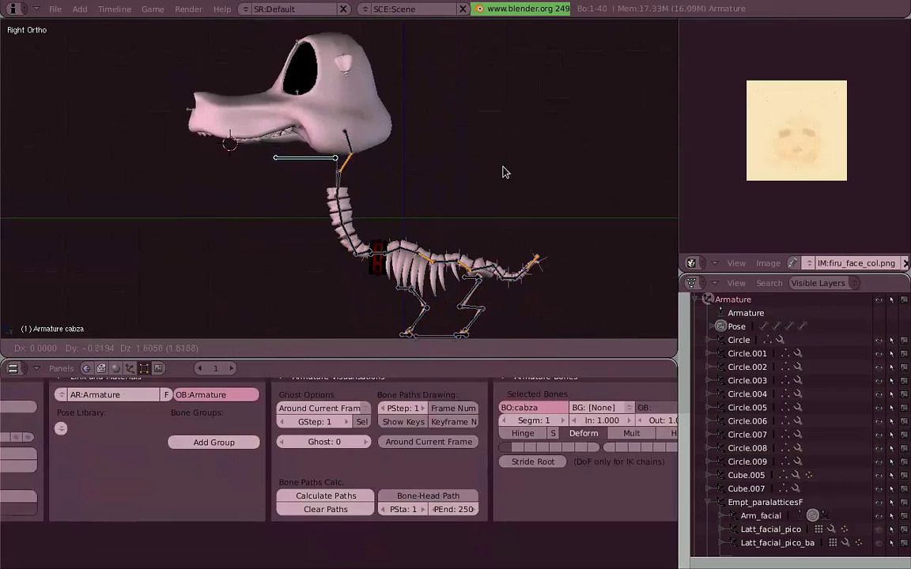
key(Escape)
right_click(367, 258)
key(r)
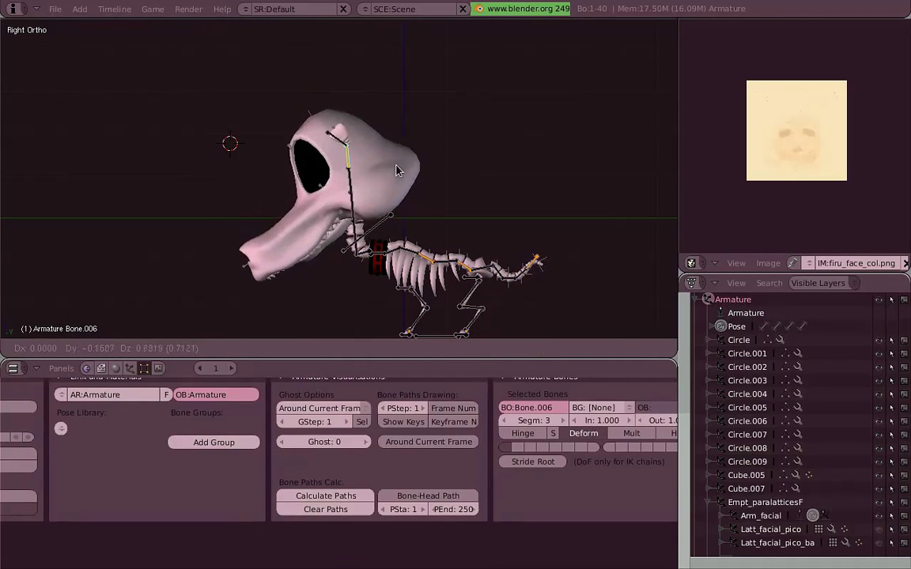
key(Escape)
right_click(368, 257)
key(g)
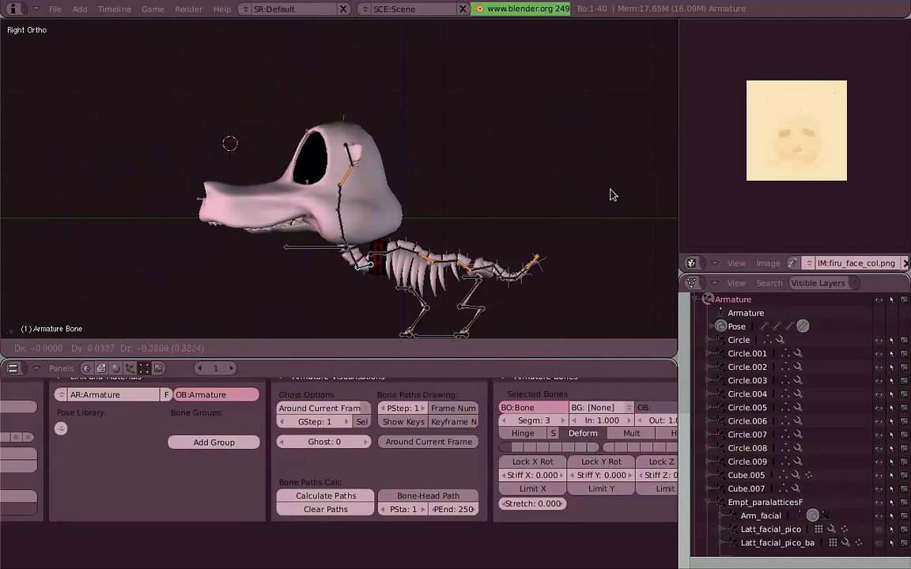
key(Escape)
Select and start moving the right leg bones Bone_R.007 and Bone_R.005.
right_click(367, 268)
scroll(450, 269, up, 2)
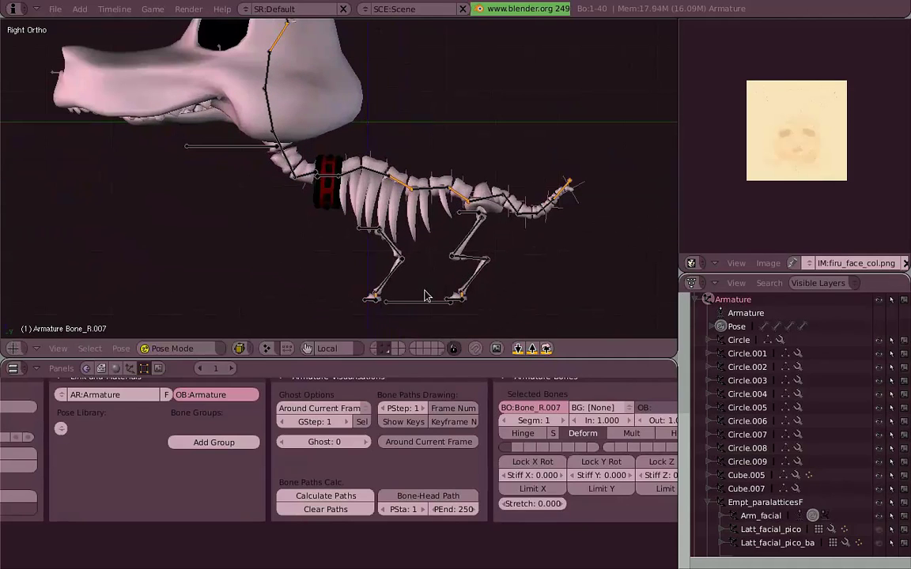
right_click(379, 292)
key(g)
right_click(373, 240)
Move the right leg bones, including Bone_R.007, into a zigzag stance under the ribcage.
shift+middle_drag(300, 312, 340, 253)
key(g)
click(315, 308)
right_click(314, 307)
key(g)
click(340, 237)
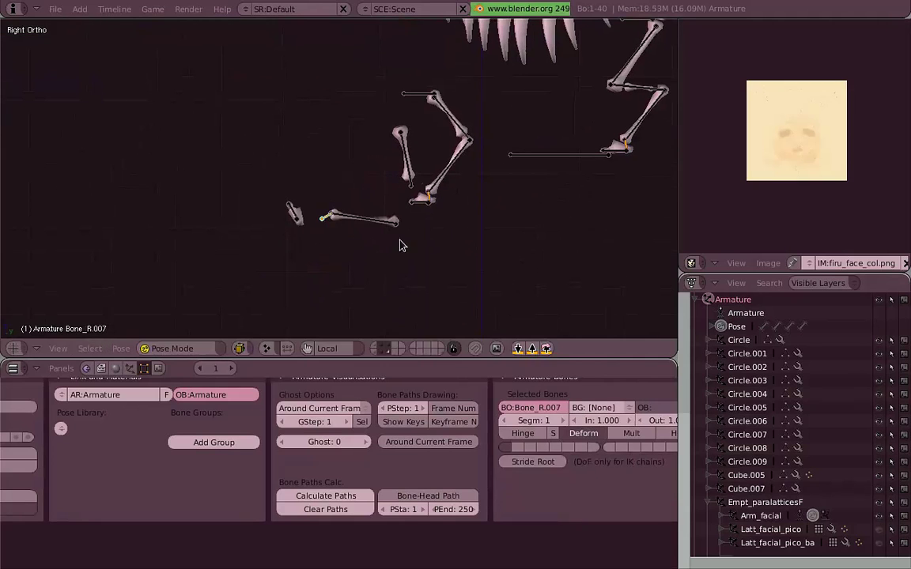
scroll(356, 221, down, 3)
Curl the tail into an upward hook by posing Bone.001, the tail-tip bone and Bone.010.
shift+middle_drag(545, 87, 448, 186)
right_click(442, 176)
key(g)
click(544, 184)
right_click(528, 149)
key(g)
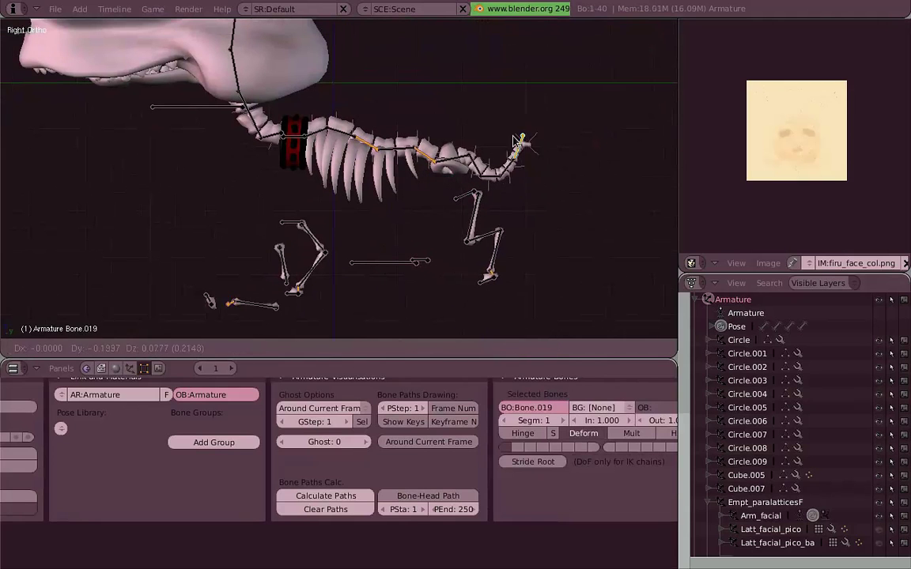
click(546, 219)
right_click(379, 150)
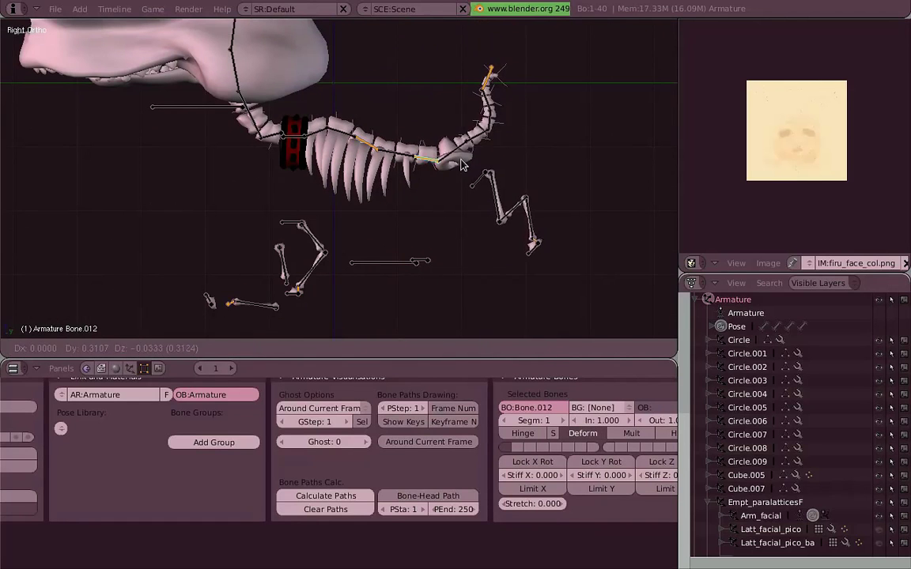
key(r)
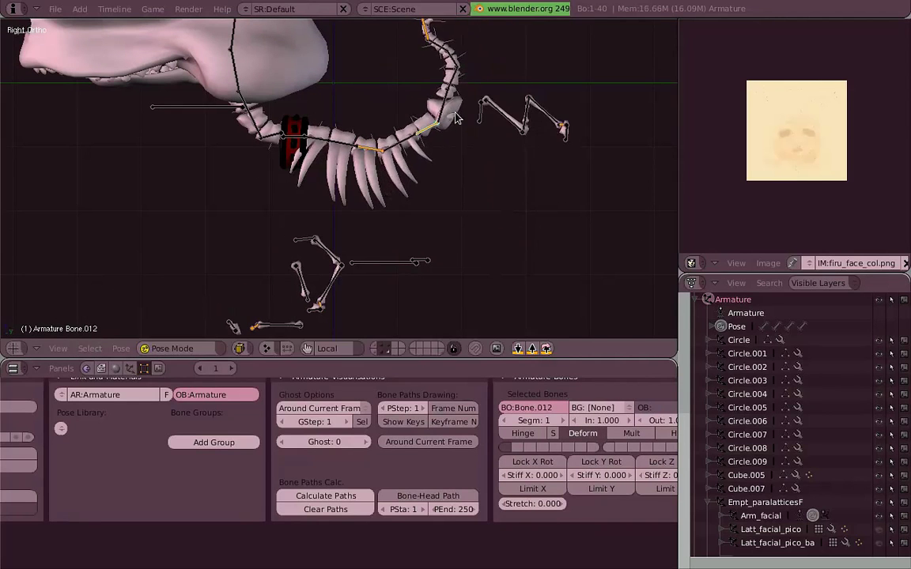
click(506, 206)
scroll(518, 215, down, 2)
Raise the left leg bone Bone_L high beside the tail, then select Bone_L.003.
right_click(516, 212)
key(a)
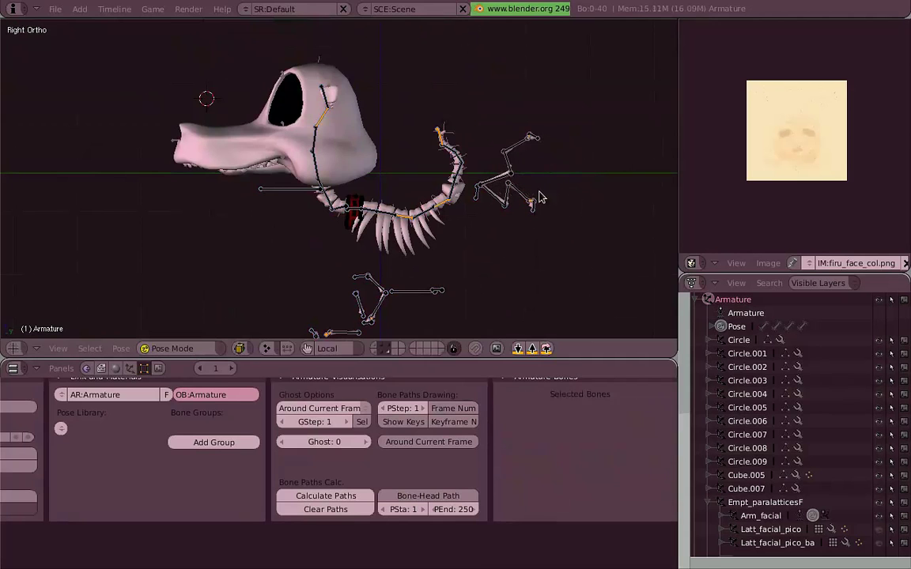
key(a)
middle_drag(516, 215, 419, 148)
key(KP_3)
right_click(512, 170)
key(g)
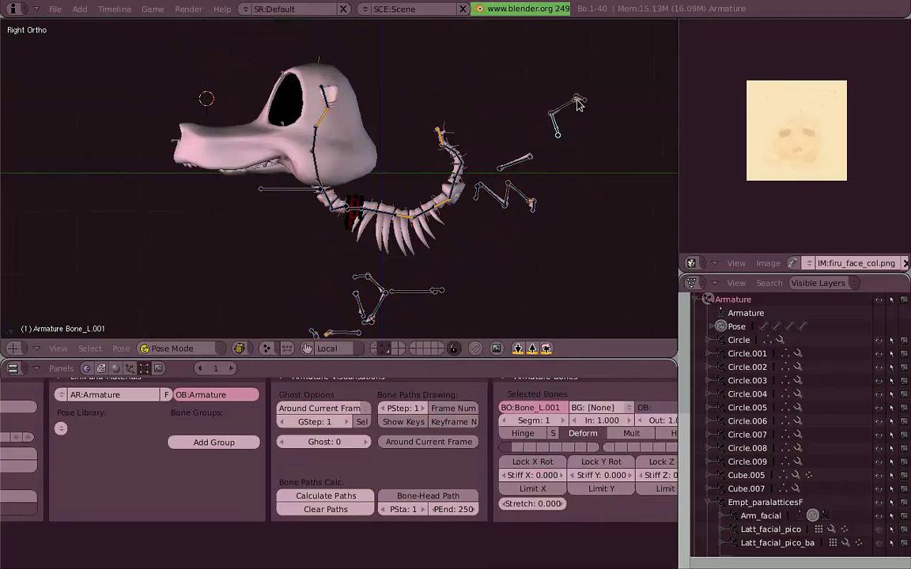
key(a)
middle_drag(545, 158, 455, 189)
key(KP_3)
right_click(539, 163)
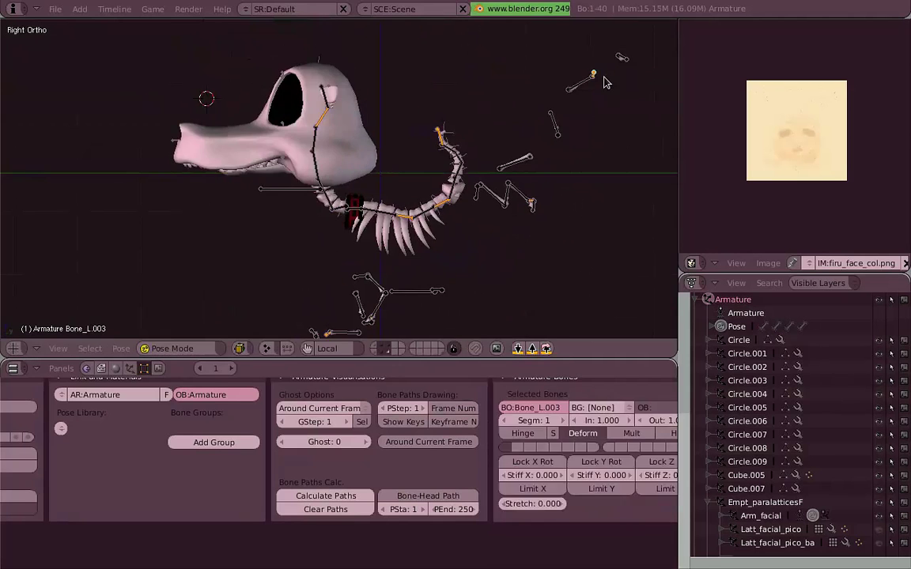
Raise Bone_L.003, then test moving the oreja_L ear, hocico_ba_1 jaw and snout bones, cancelling the snout change.
key(g)
key(KP_1)
right_click(422, 93)
key(g)
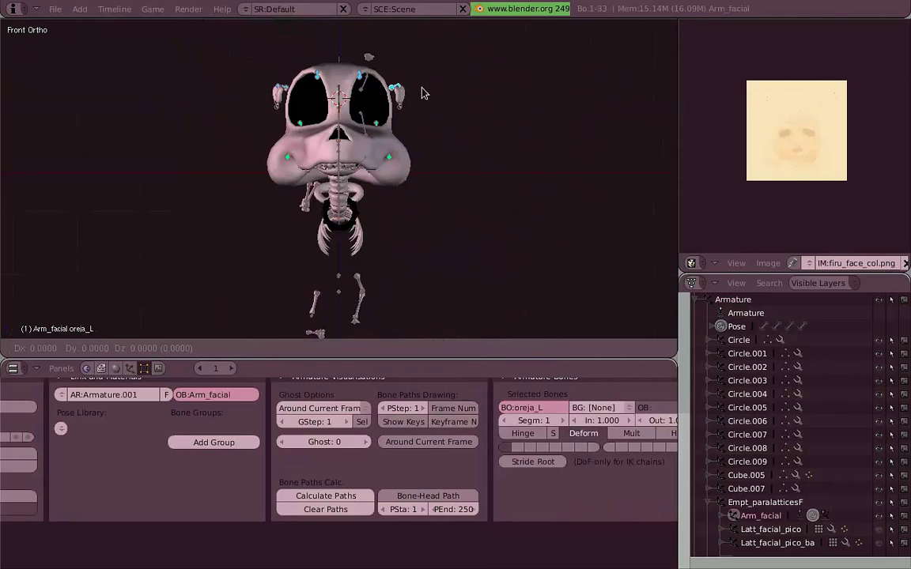
key(KP_3)
right_click(265, 179)
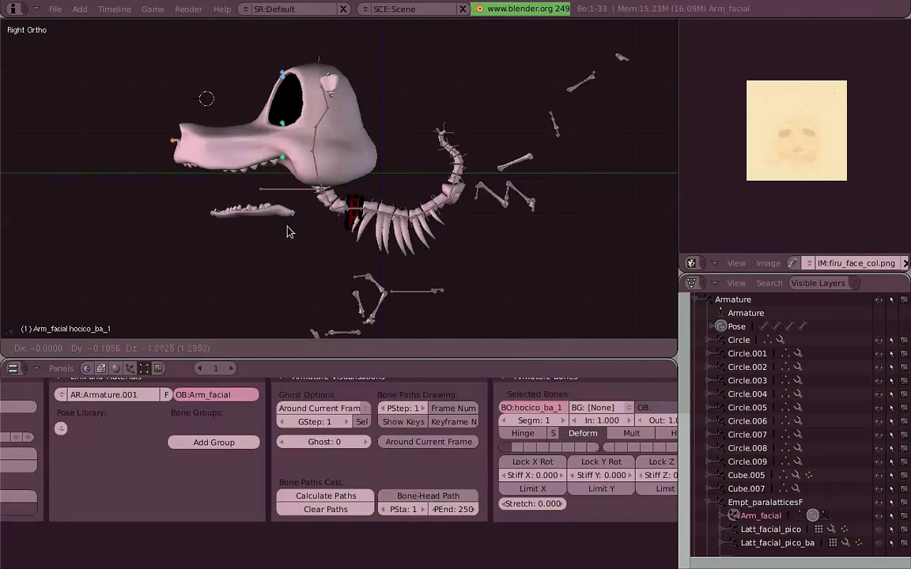
mouse_move(265, 178)
middle_down()
mouse_move(316, 217)
mouse_move(241, 160)
middle_up()
key(KP_3)
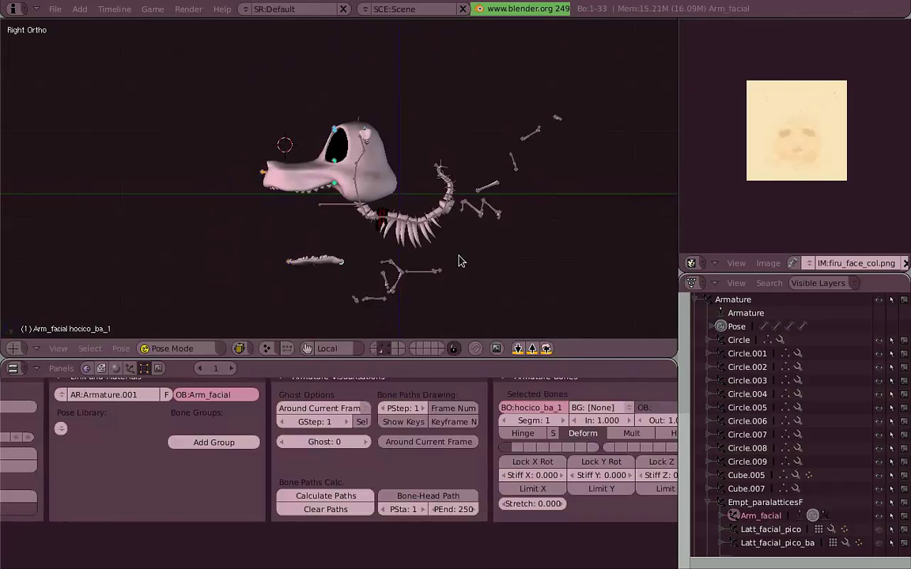
key(a)
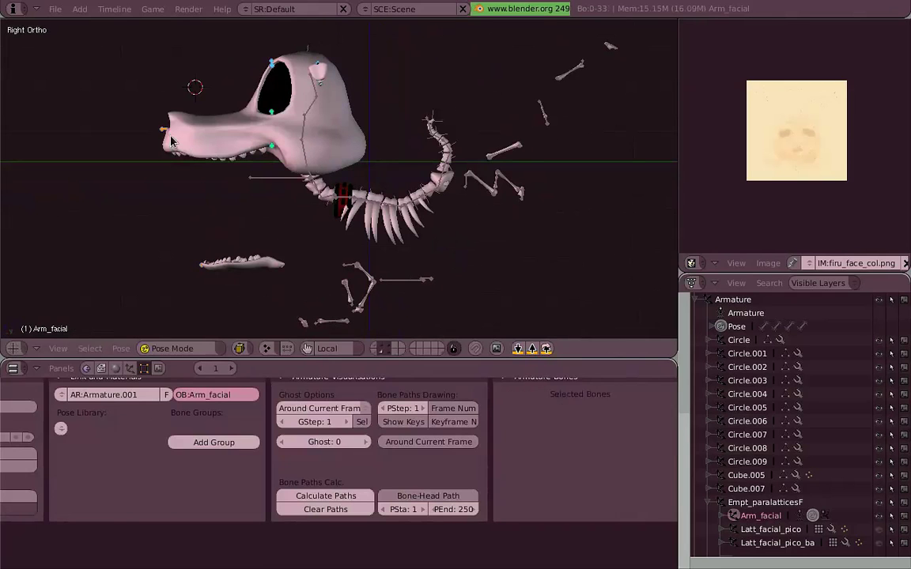
right_drag(241, 161, 183, 163)
key(Escape)
Clear the body Armature's bone rotations, return to Object Mode and select the head mesh Cube.
key(a)
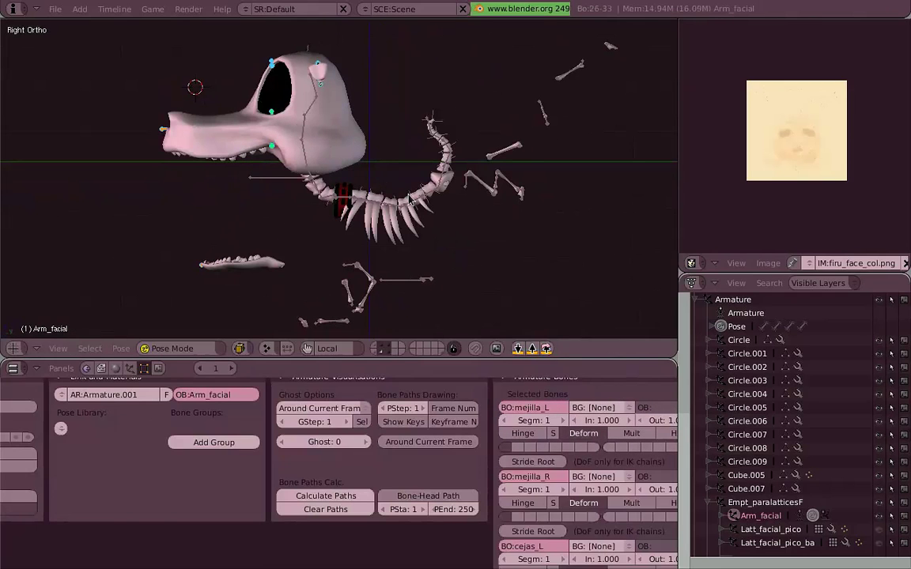
right_click(507, 157)
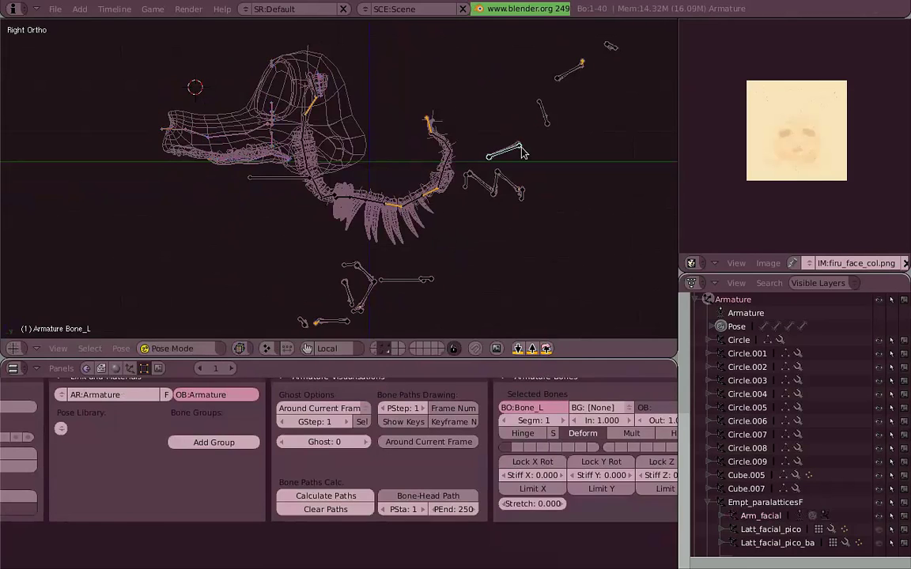
click(512, 158)
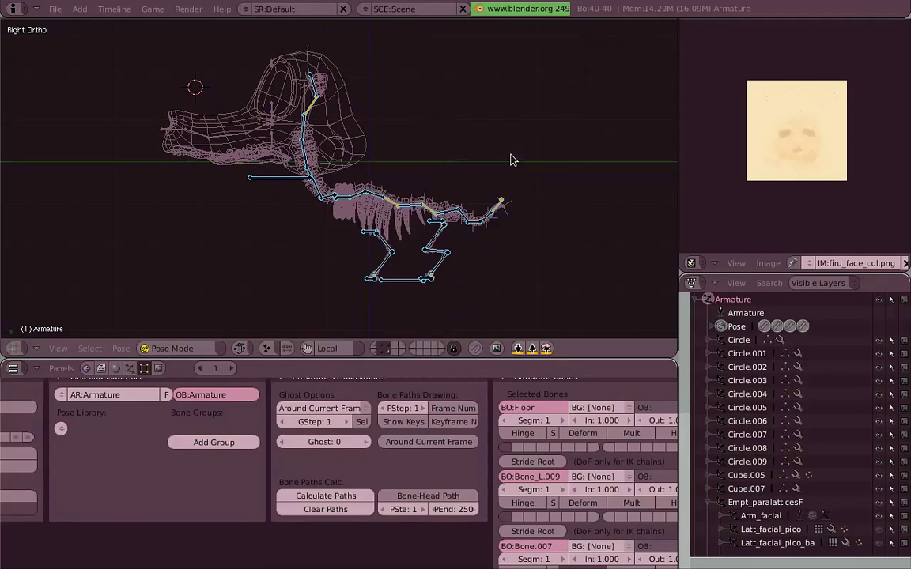
key(ctrl+Tab)
key(KP_1)
right_click(389, 175)
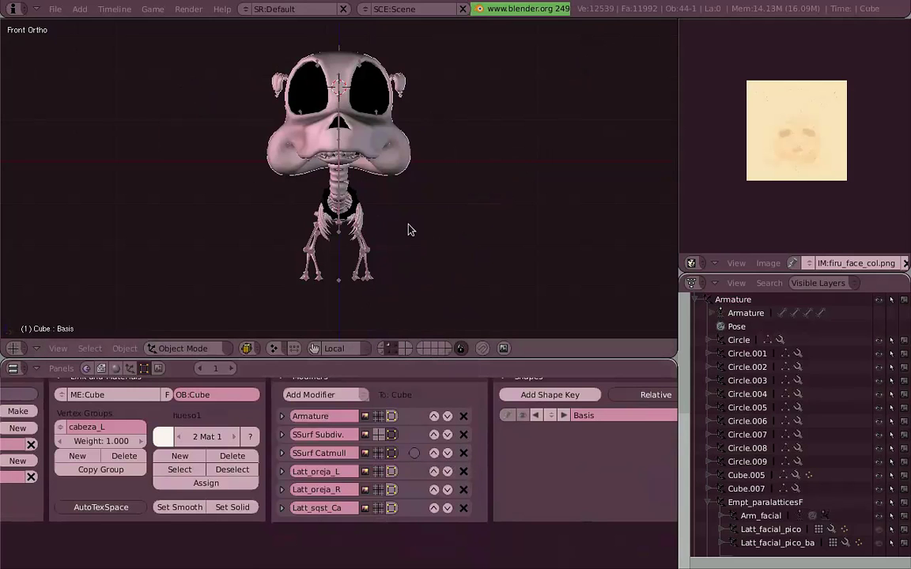
Test stretching the head lattice Latt_sq-st_cabeza's points in Edit Mode, then revert them.
middle_drag(408, 228, 245, 217)
key(KP_3)
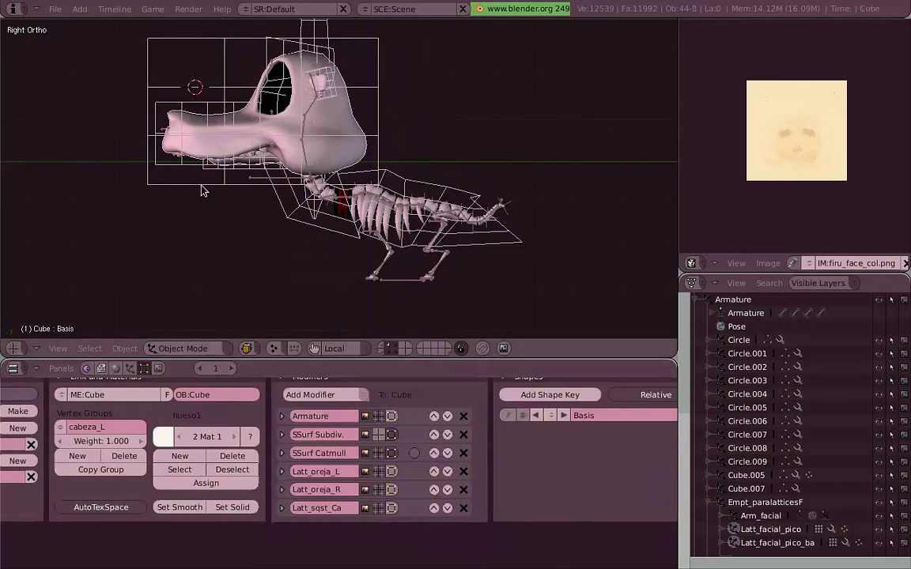
right_click(202, 191)
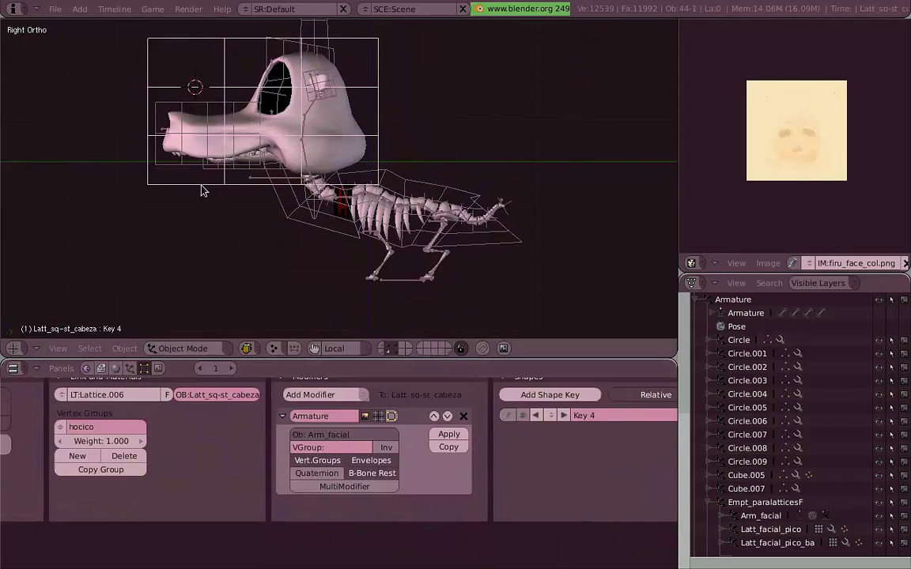
key(Tab)
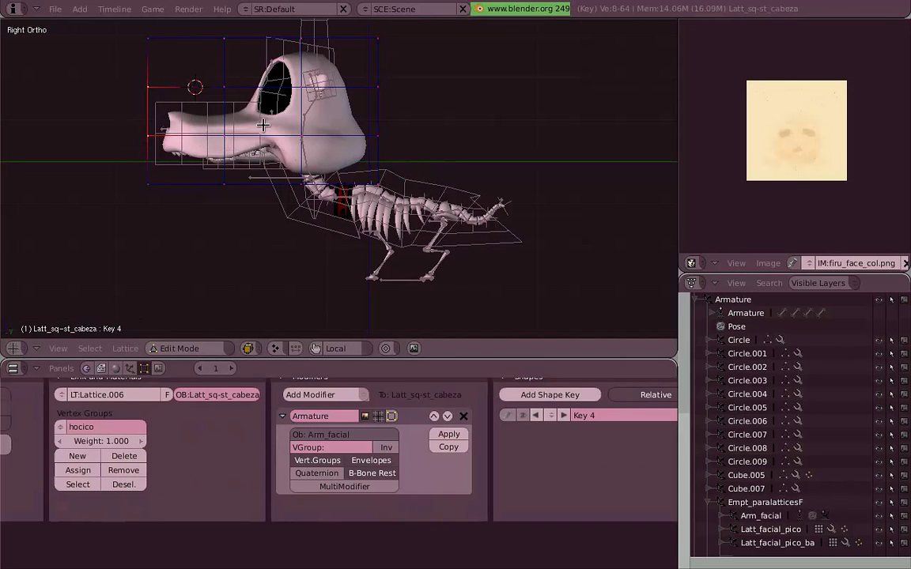
key(g)
key(Escape)
key(Tab)
Select the head mesh Cube and browse its list of modifiers to add.
middle_drag(348, 138, 406, 181)
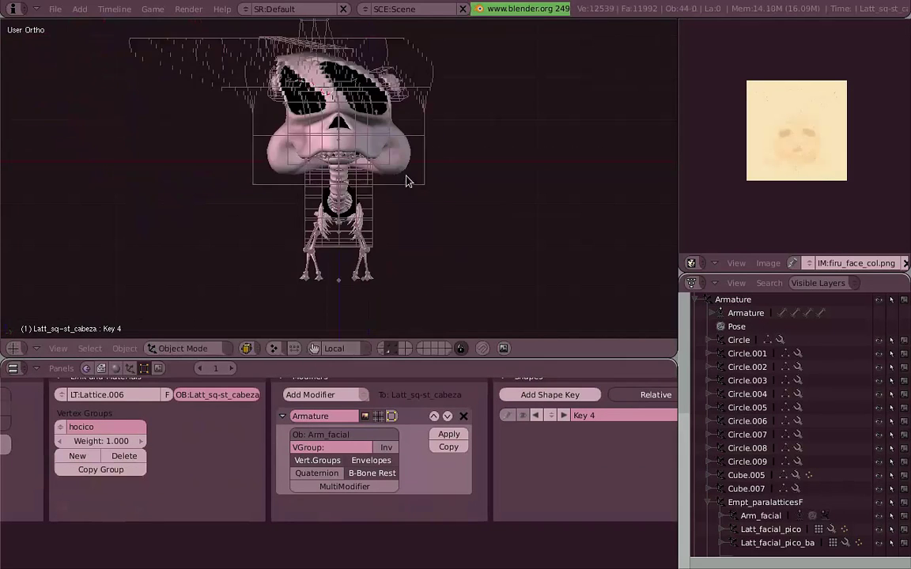
key(KP_1)
click(360, 397)
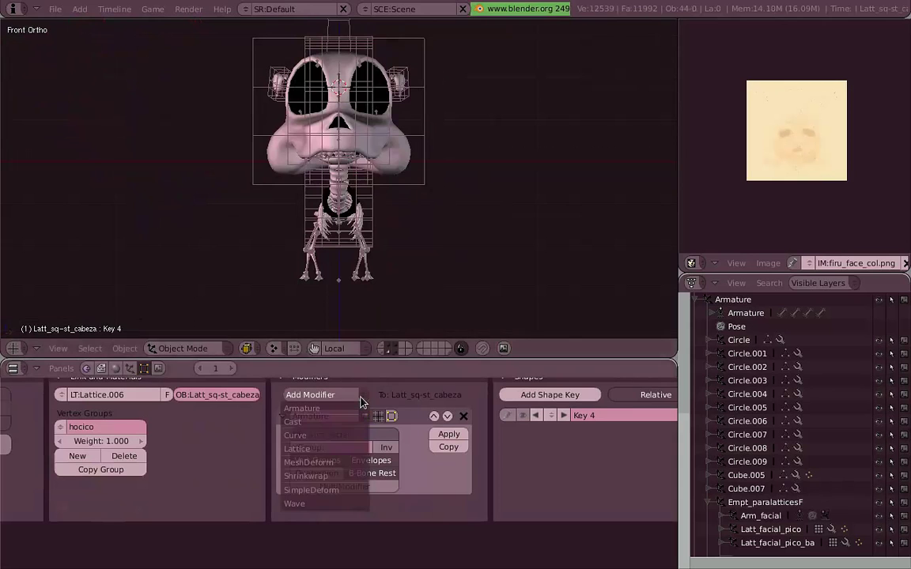
right_click(340, 150)
click(310, 394)
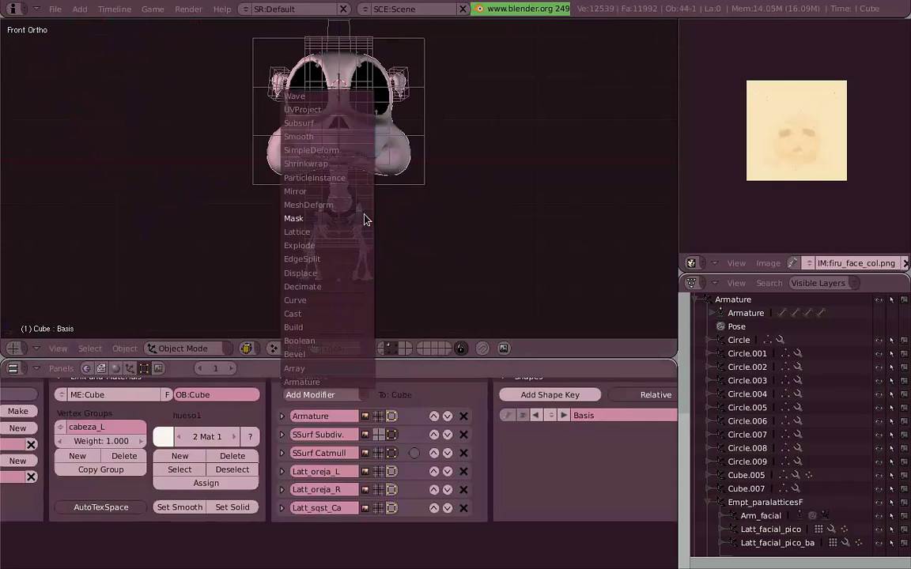
Select every lattice via Objects of Same Type and erase them all.
key(KP_3)
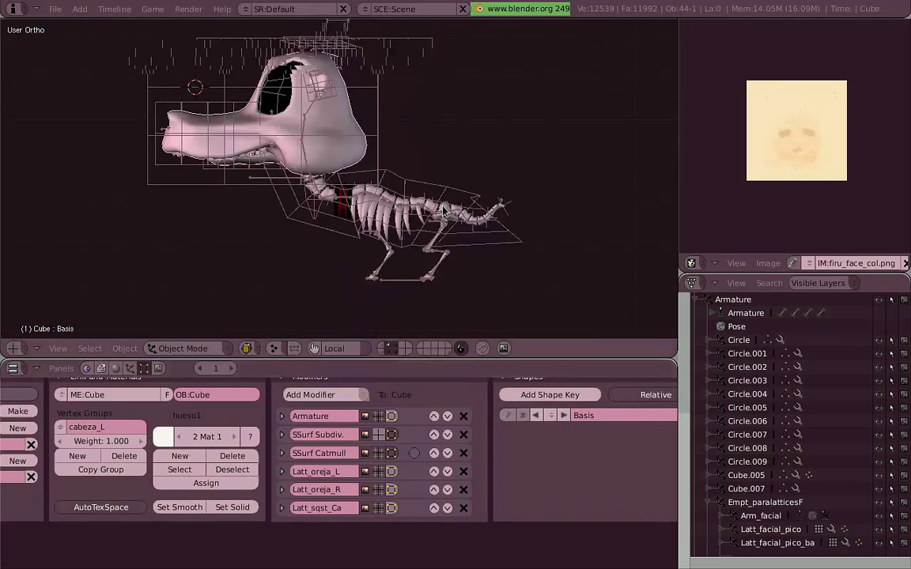
right_click(235, 190)
key(shift+g)
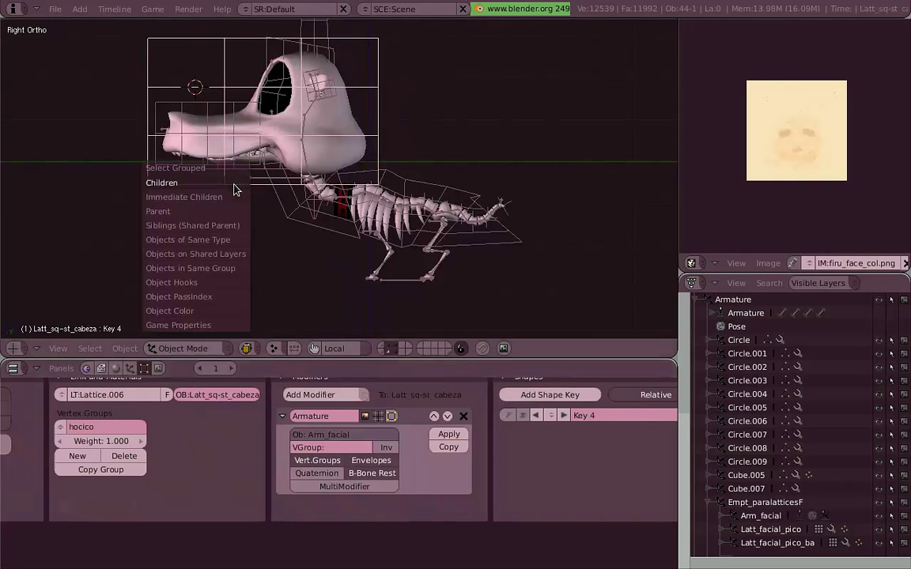
click(243, 246)
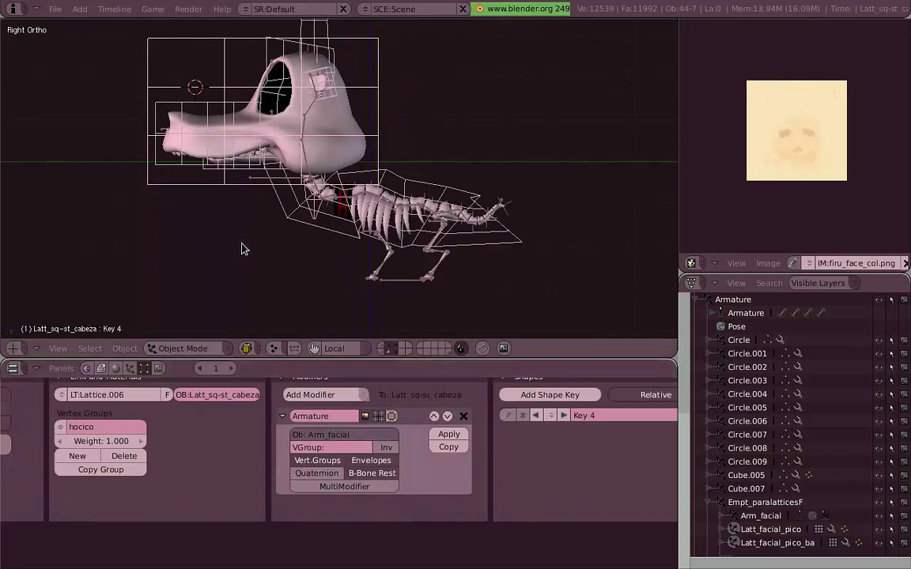
key(x)
click(242, 246)
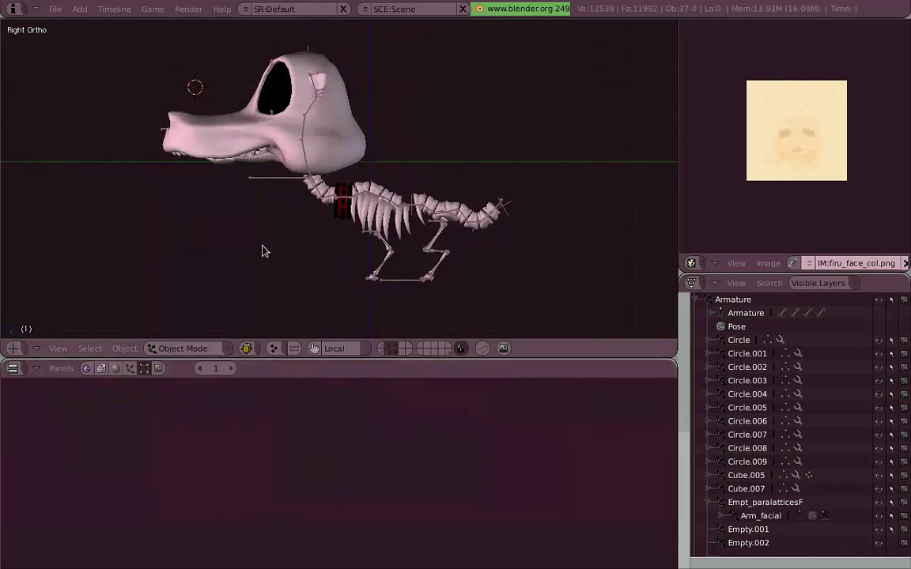
Delete the Cube's Armature modifier, expand both SSurf panels and view the head alone in local view.
right_click(292, 155)
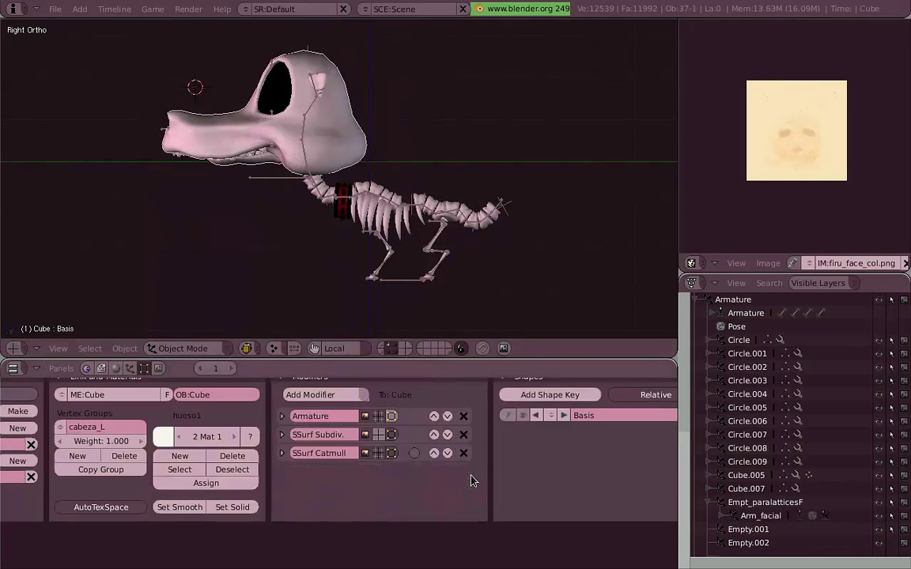
click(464, 416)
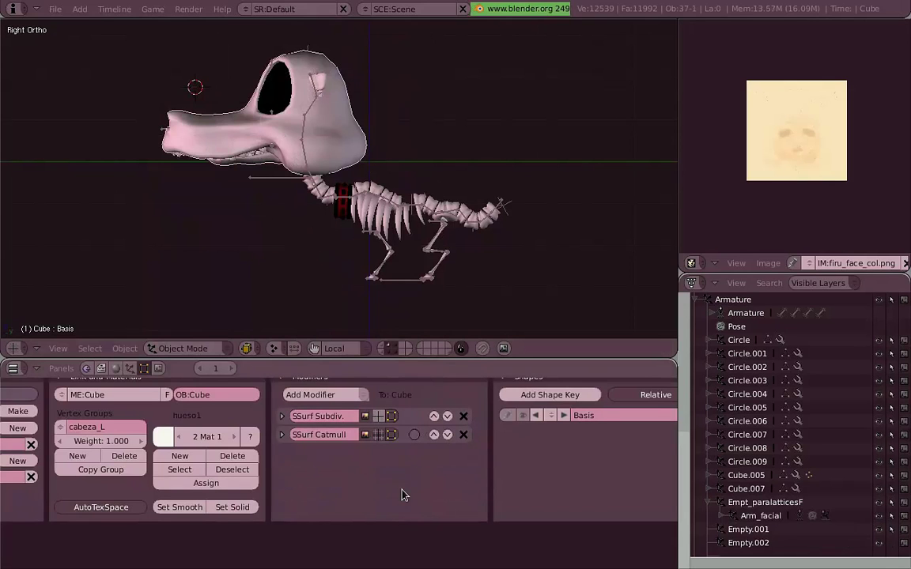
click(281, 435)
click(281, 416)
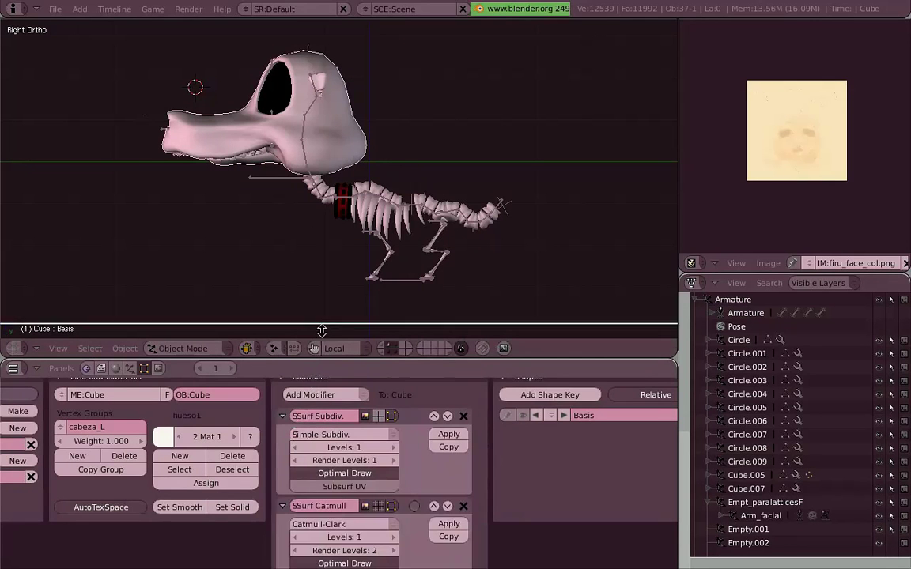
drag(322, 330, 322, 278)
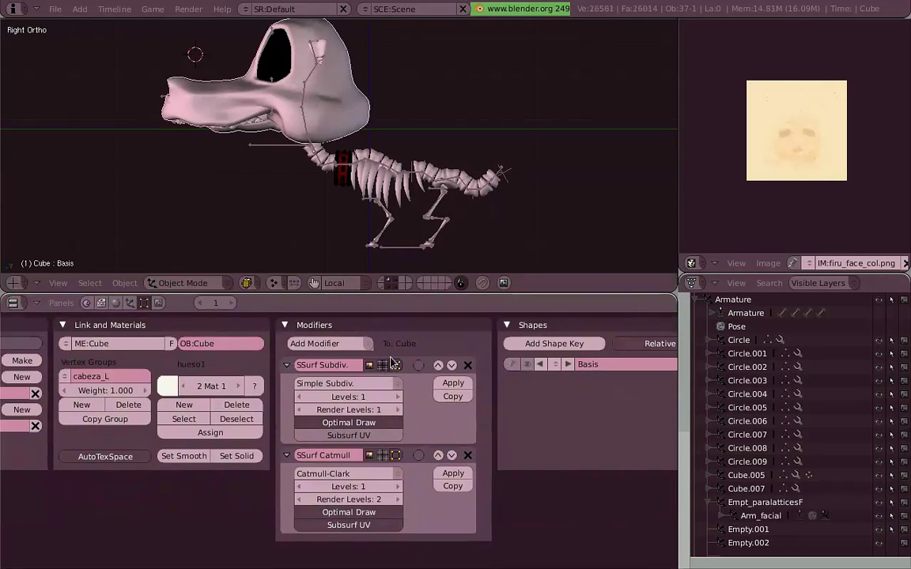
key(KP_Divide)
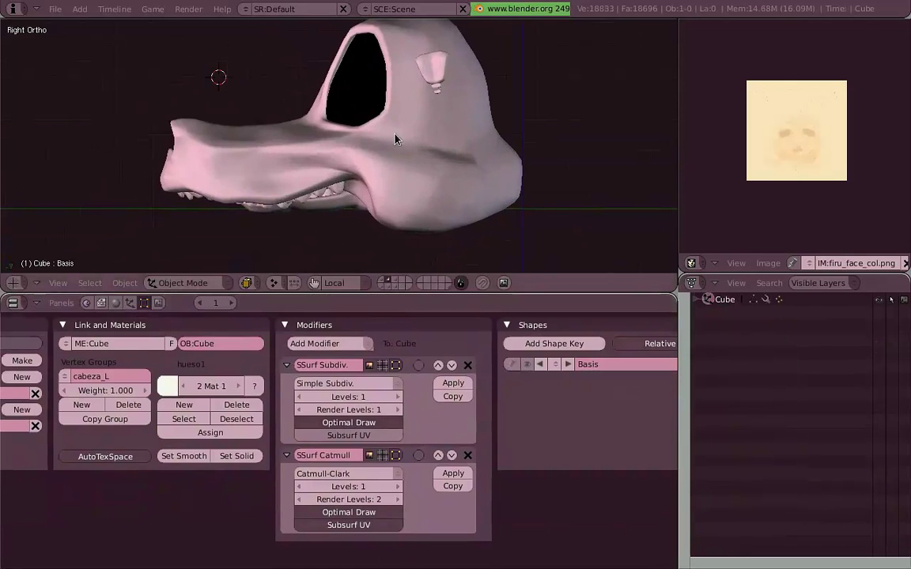
Turn on Draw Extra Wire for the skull head Cube, then bring up its Editing buttons.
mouse_move(396, 139)
middle_down()
mouse_move(370, 153)
mouse_move(598, 157)
mouse_move(220, 184)
middle_up()
scroll(502, 163, up, 3)
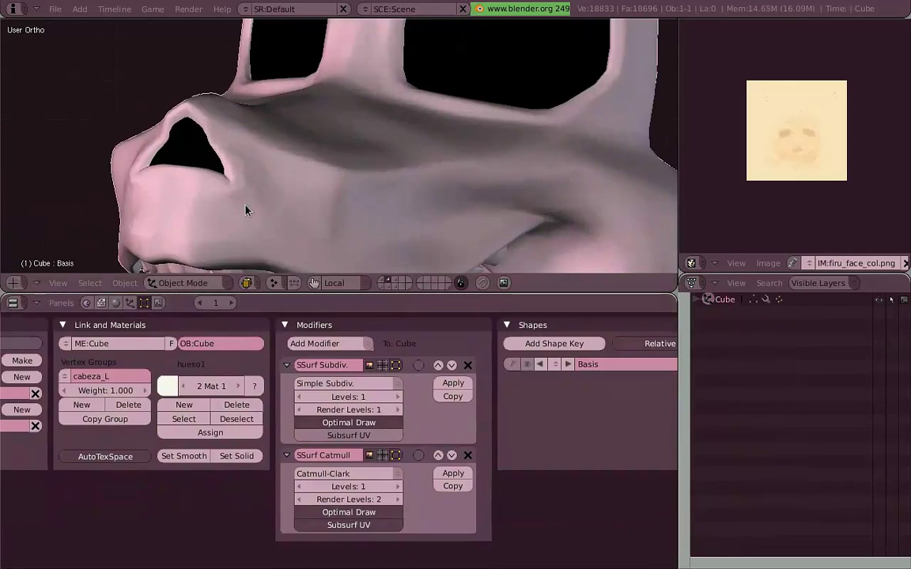
click(131, 303)
click(470, 422)
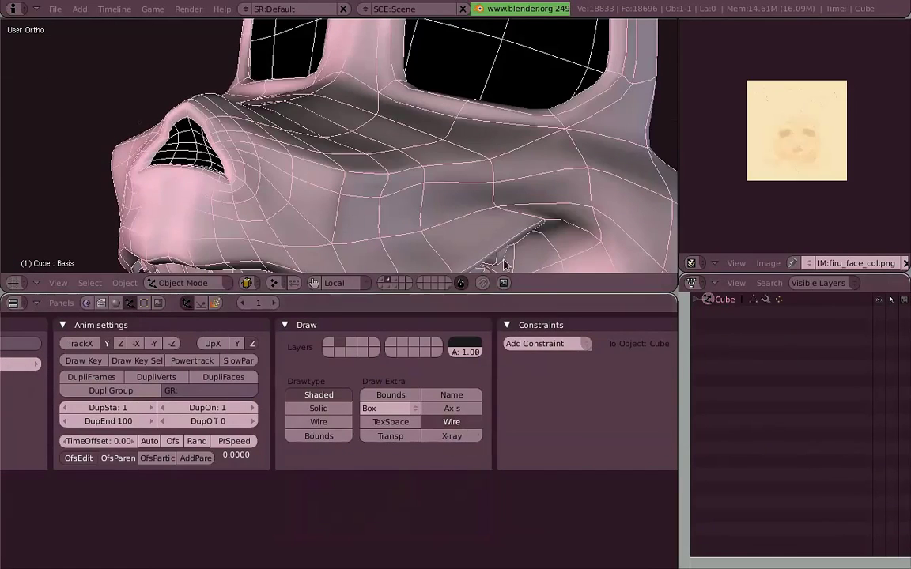
scroll(353, 175, down, 2)
scroll(353, 175, down, 2)
mouse_move(353, 175)
middle_down()
mouse_move(387, 179)
mouse_move(473, 153)
mouse_move(244, 171)
middle_up()
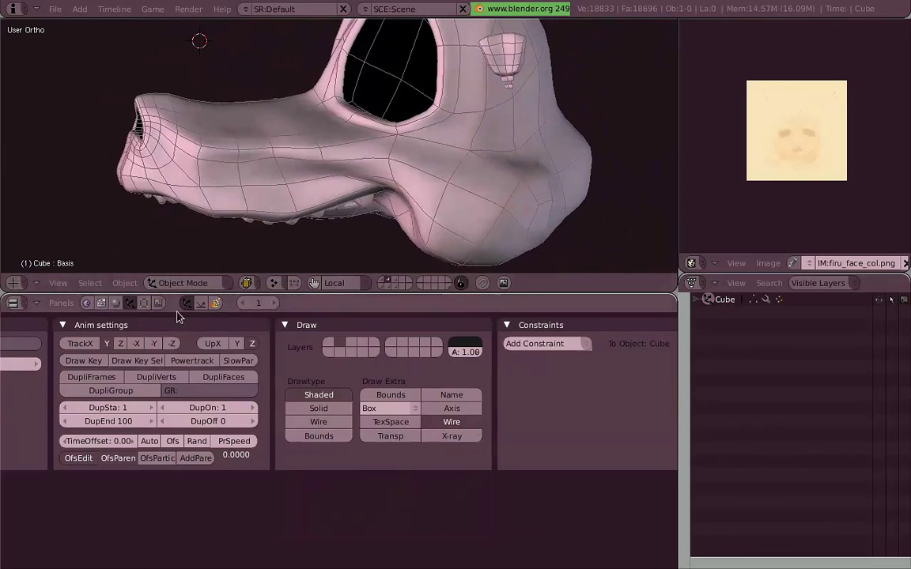
click(146, 304)
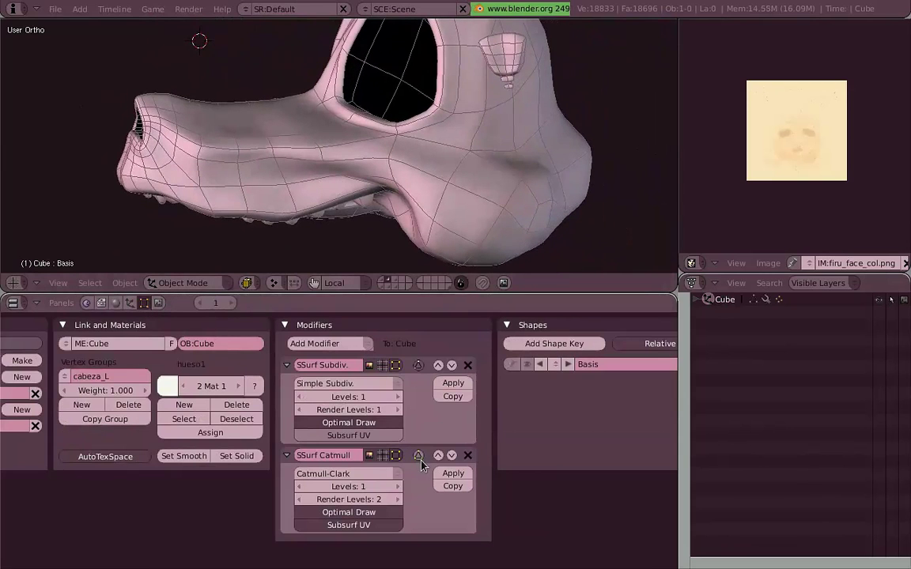
Inspect the head's coarse mesh in Edit Mode from the front with all vertices deselected.
key(Tab)
key(a)
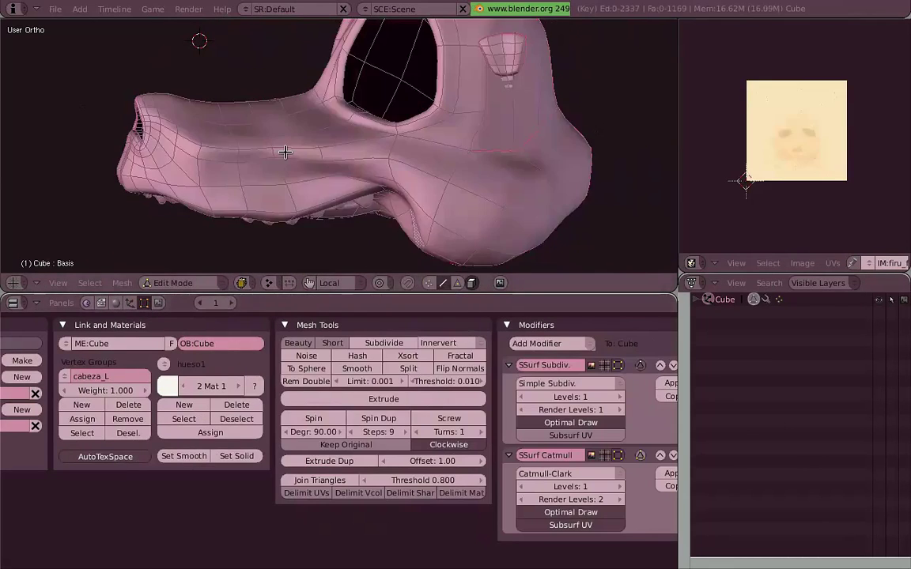
key(KP_1)
scroll(427, 166, up, 2)
key(g)
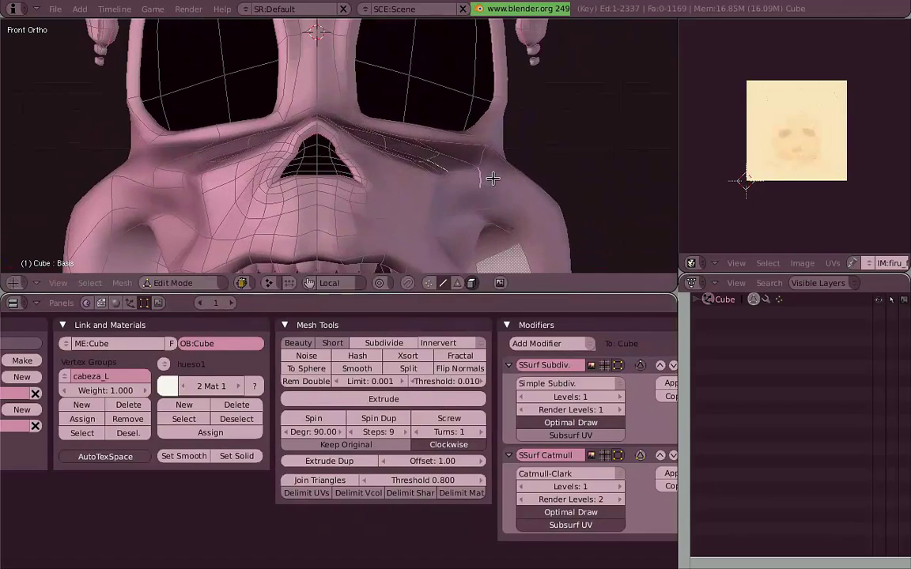
key(Escape)
middle_drag(526, 174, 281, 134)
key(Tab)
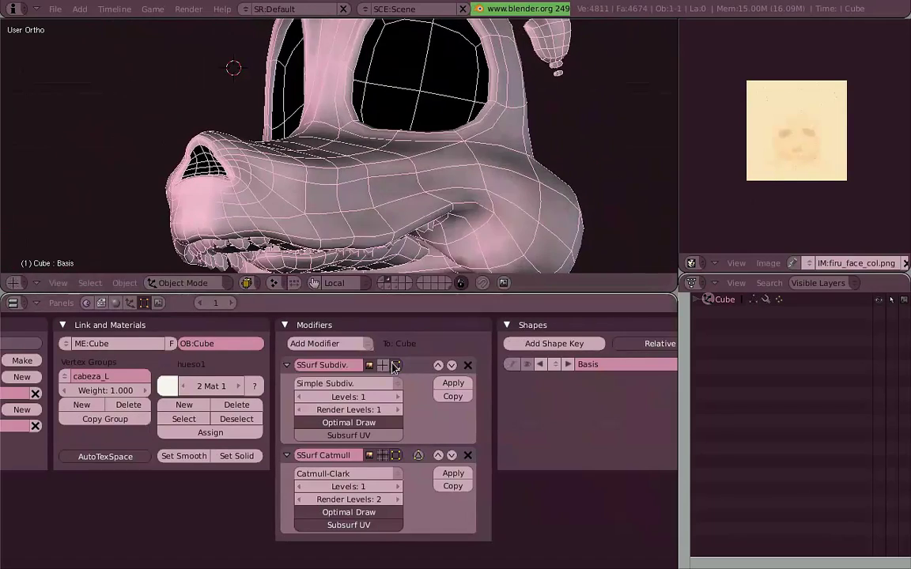
Examine the head mesh in a maximized view, then make the 3D view taller and return to Object Mode.
middle_drag(406, 155, 330, 151)
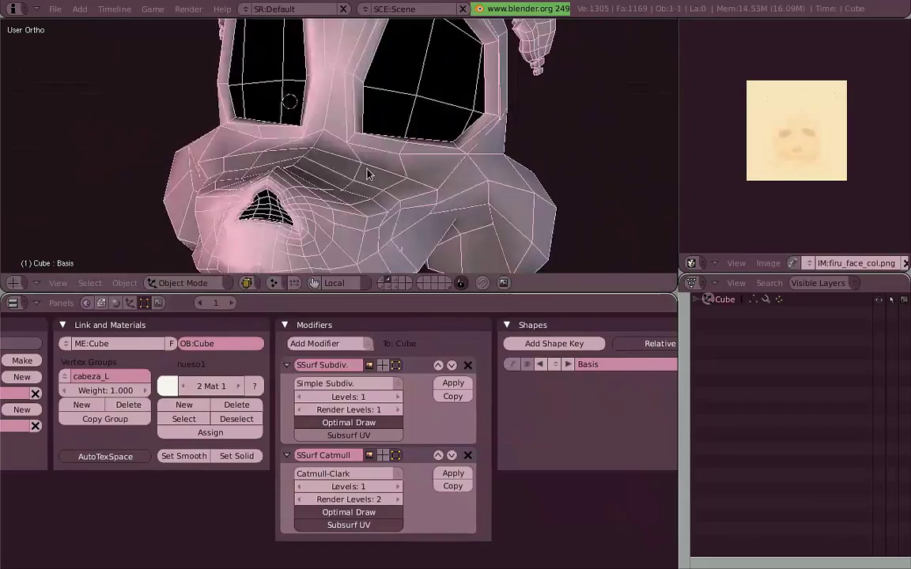
key(Tab)
mouse_move(453, 202)
middle_down()
mouse_move(470, 197)
mouse_move(441, 266)
mouse_move(573, 331)
mouse_move(488, 342)
mouse_move(553, 290)
mouse_move(493, 260)
middle_up()
key(ctrl+Up)
scroll(493, 260, up, 2)
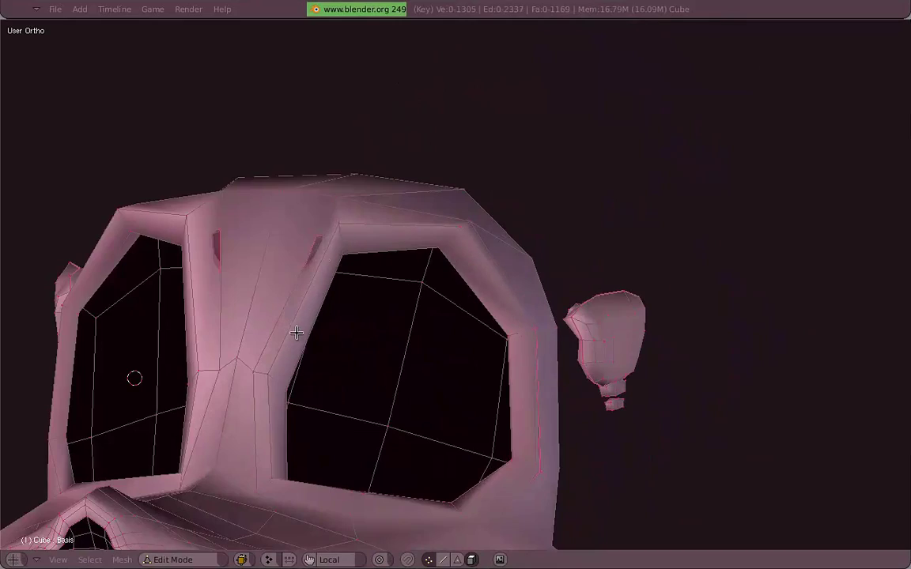
mouse_move(521, 471)
middle_down()
mouse_move(570, 278)
mouse_move(622, 289)
mouse_move(882, 287)
mouse_move(352, 287)
mouse_move(832, 282)
mouse_move(380, 301)
mouse_move(656, 309)
middle_up()
key(ctrl+Right)
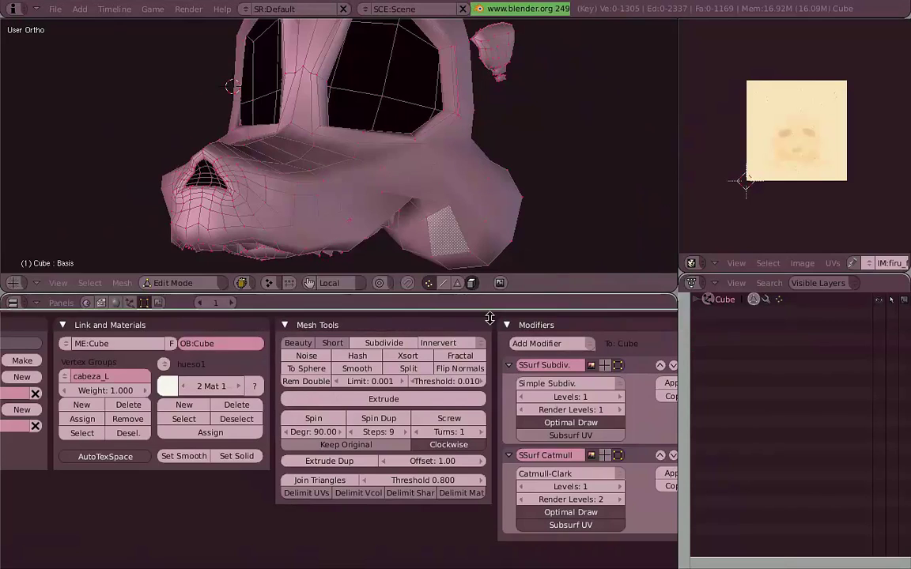
drag(489, 317, 490, 358)
key(Tab)
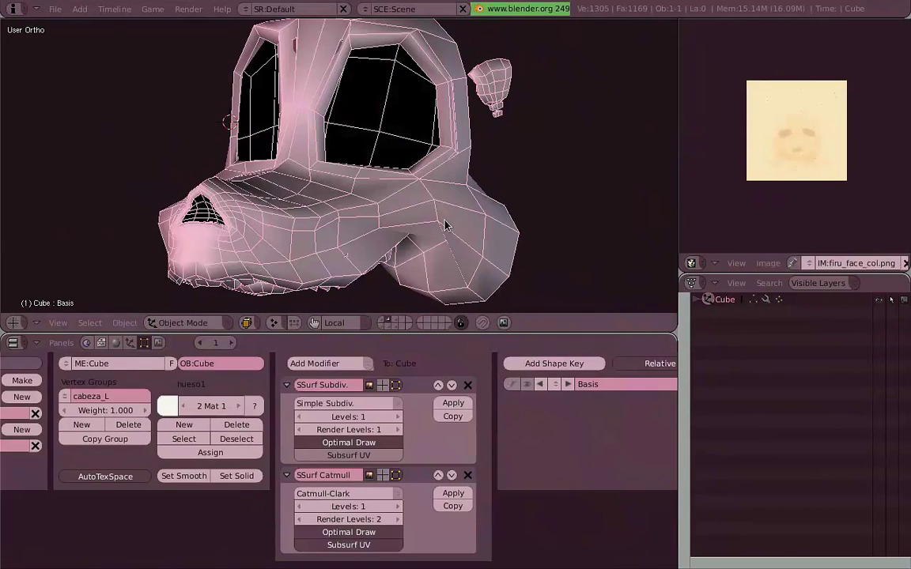
Toggle the first subdivision modifier's display to compare the coarse and smoothed head.
click(382, 385)
scroll(455, 263, up, 2)
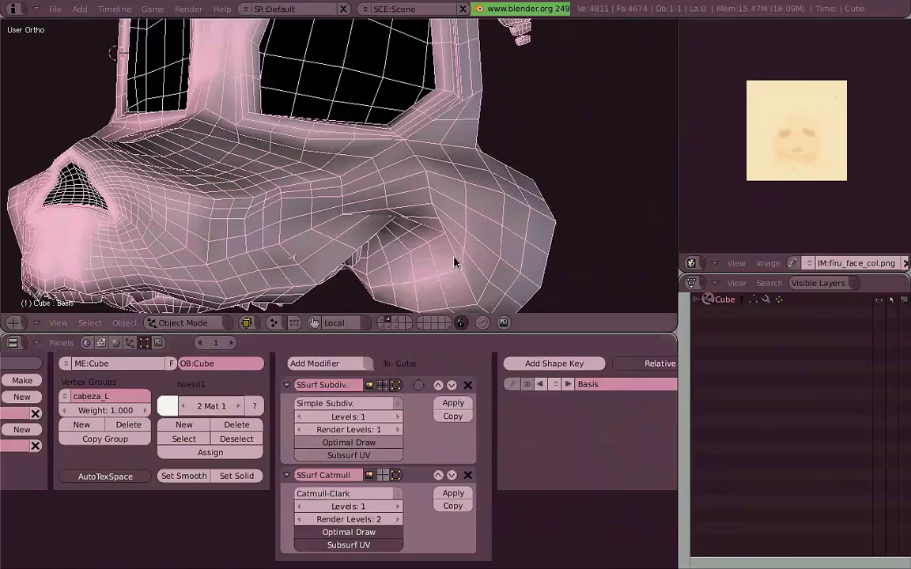
scroll(443, 261, up, 2)
click(385, 385)
scroll(359, 261, up, 2)
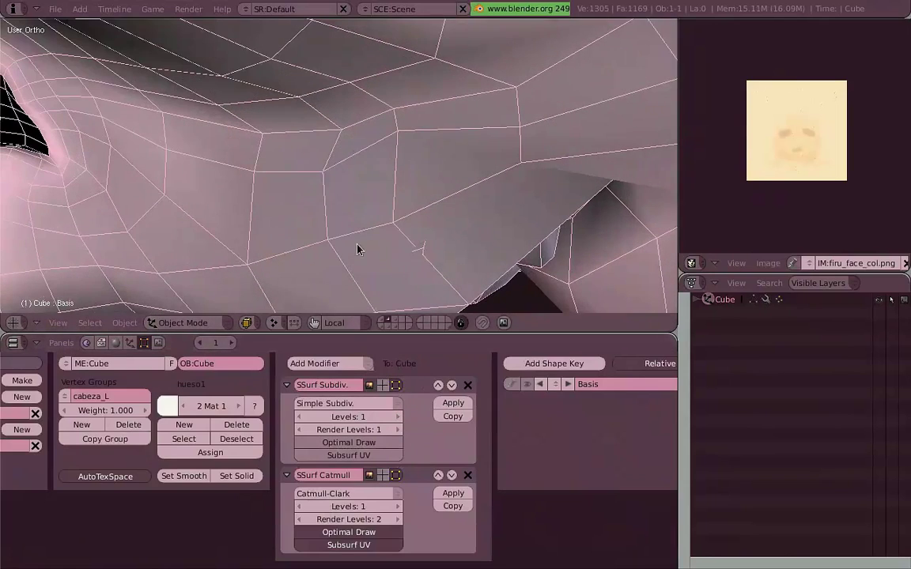
click(383, 385)
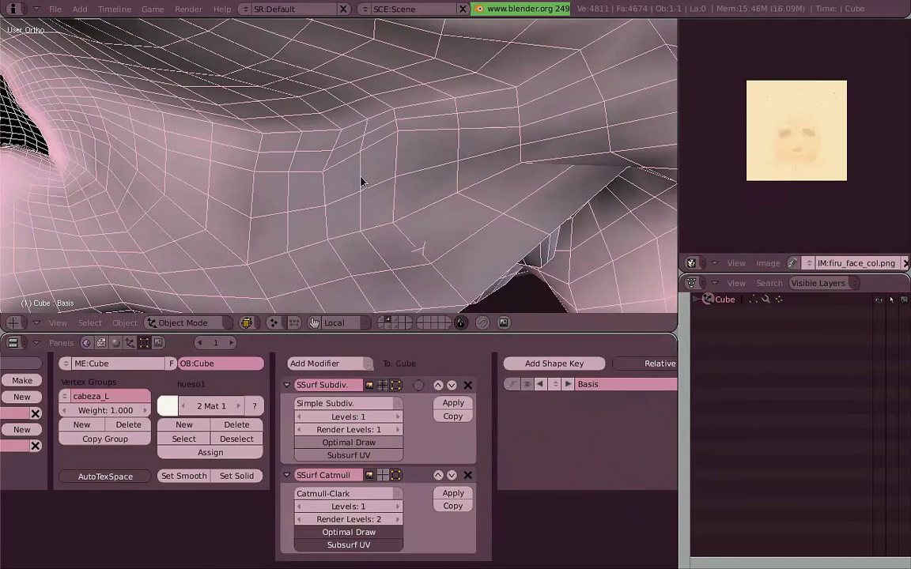
scroll(362, 181, up, 2)
scroll(427, 207, up, 1)
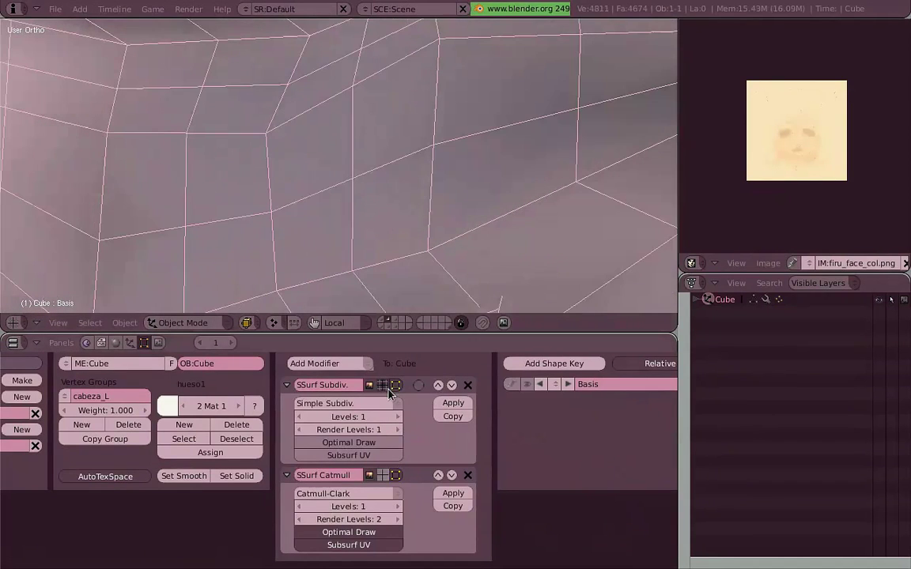
scroll(425, 258, down, 2)
scroll(431, 260, down, 3)
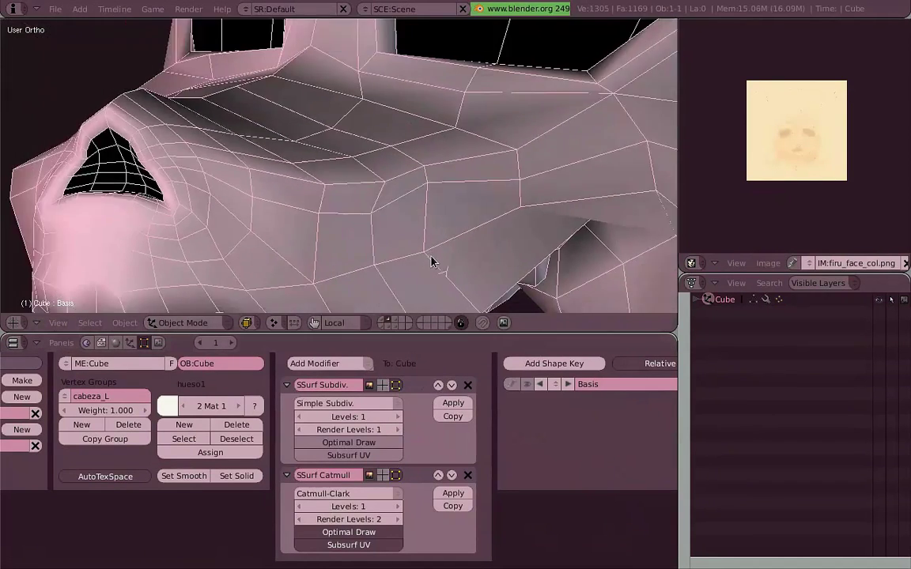
scroll(490, 265, down, 2)
scroll(536, 270, down, 2)
Set the Catmull-Clark subsurf to Levels 2, displayed in edit mode with cage-only edges.
click(389, 388)
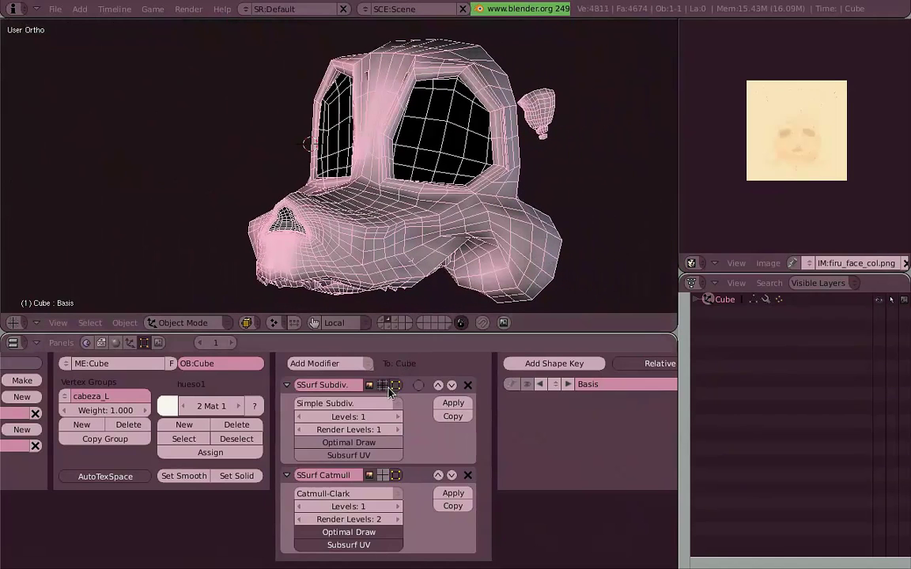
click(348, 442)
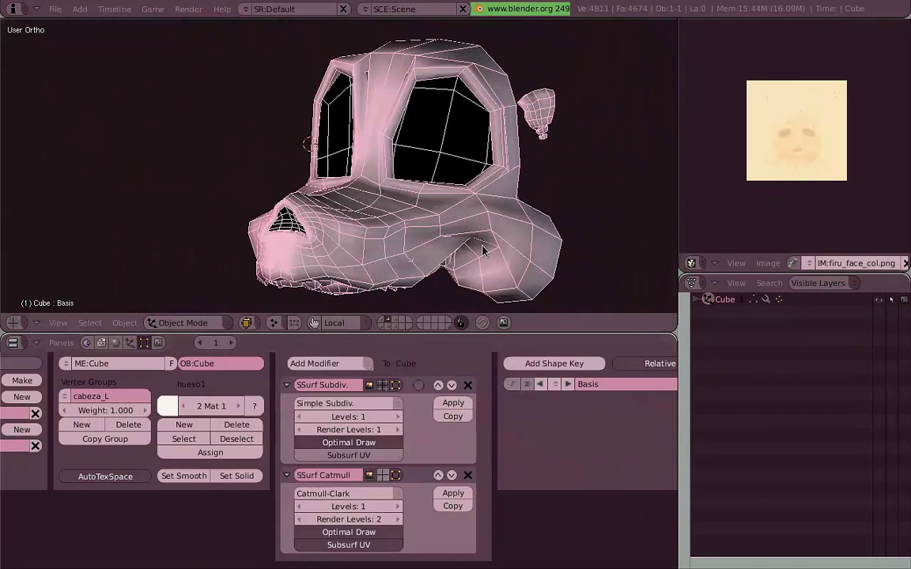
click(388, 480)
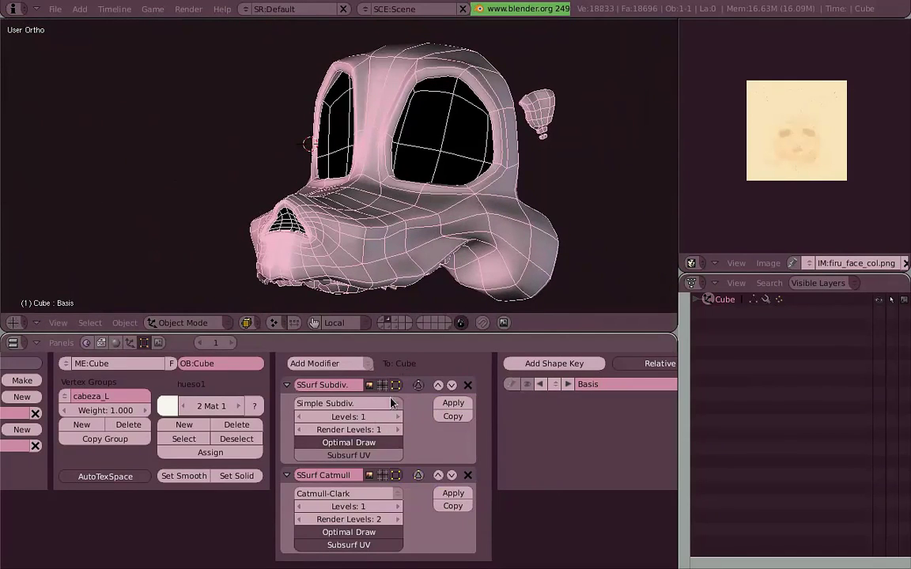
click(397, 506)
mouse_move(355, 181)
middle_down()
mouse_move(486, 187)
mouse_move(473, 168)
mouse_move(320, 155)
middle_up()
scroll(412, 179, up, 2)
scroll(463, 189, up, 2)
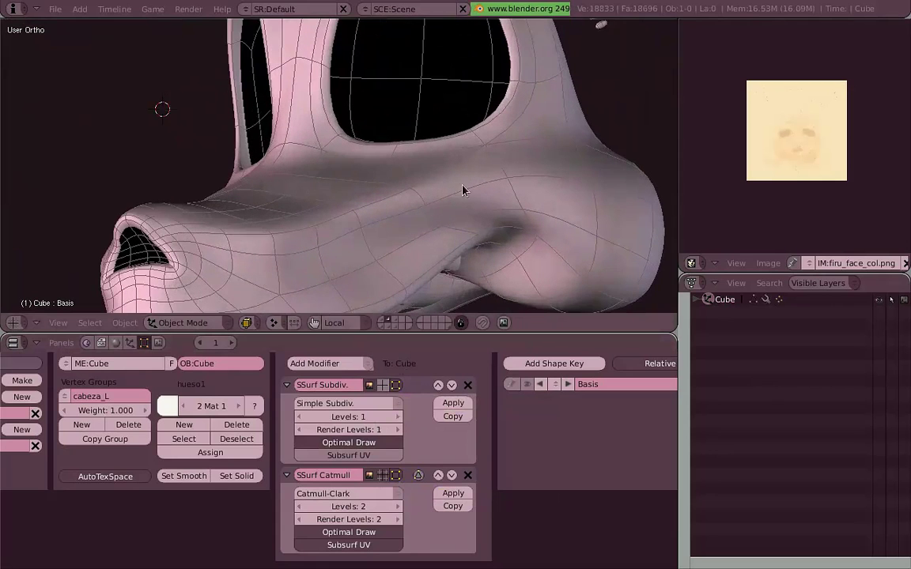
Enable the simple subdivision display and check the denser head from front and side.
click(382, 385)
scroll(388, 264, down, 2)
middle_drag(388, 265, 443, 86)
key(KP_1)
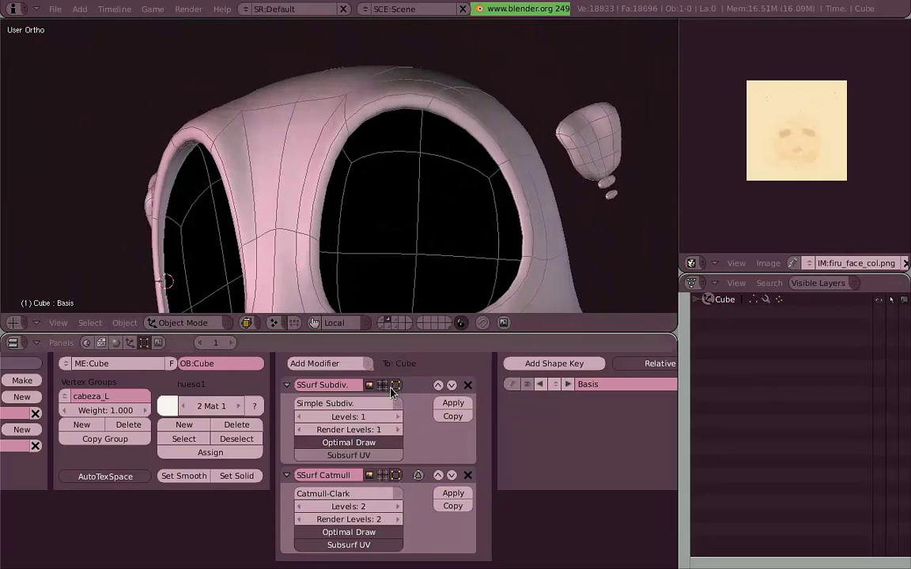
scroll(494, 288, up, 2)
key(KP_3)
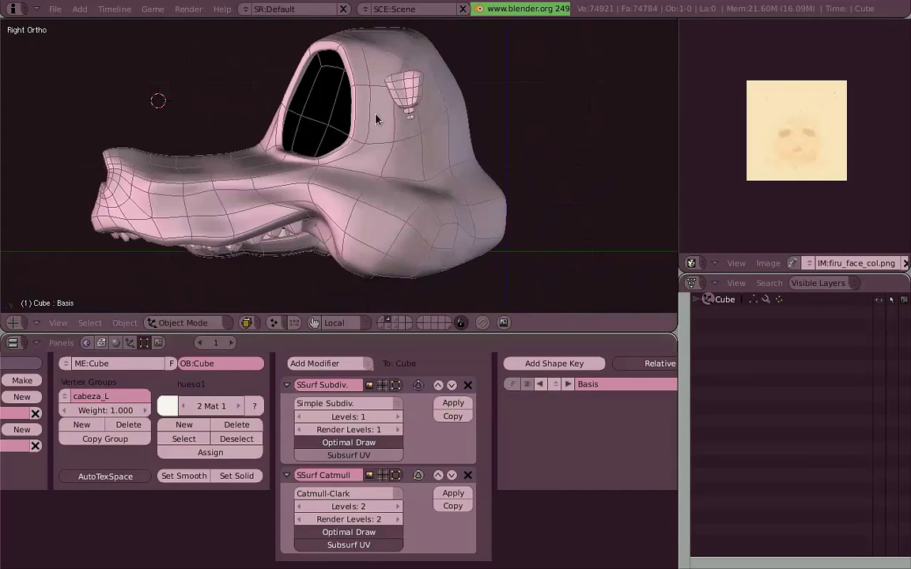
Select the head Cube and turn off its Draw Extra Wire overlay.
right_click(252, 208)
middle_drag(233, 139, 284, 269)
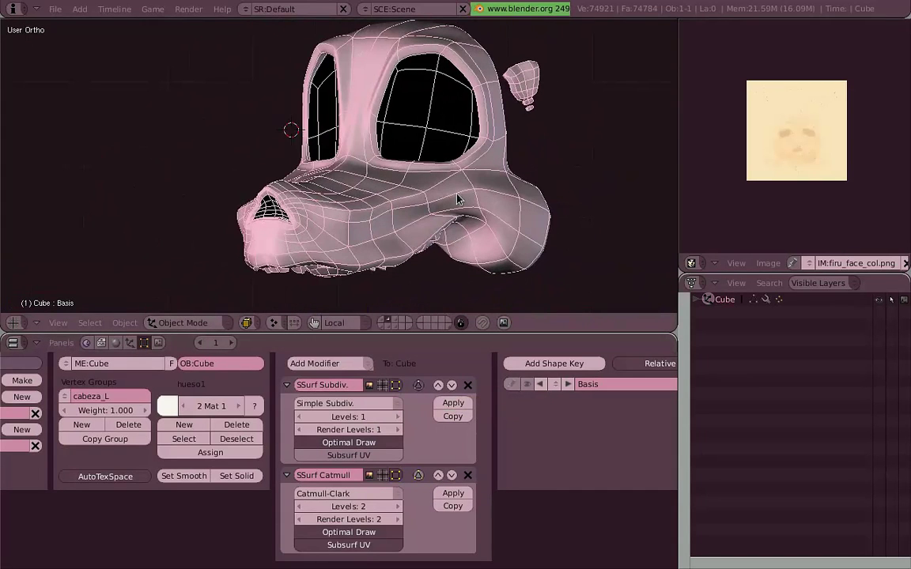
key(F7)
click(448, 450)
Switch the head to solid shading and bring the Shapes panel into view.
click(151, 344)
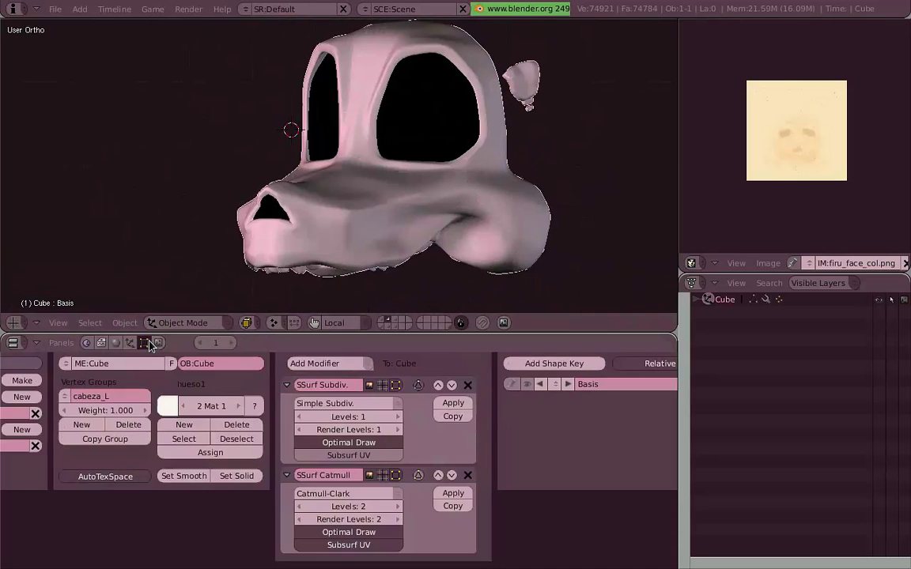
mouse_move(360, 189)
middle_down()
mouse_move(393, 194)
mouse_move(218, 161)
mouse_move(477, 192)
mouse_move(382, 170)
mouse_move(480, 212)
middle_up()
mouse_move(419, 195)
middle_down()
mouse_move(473, 189)
mouse_move(536, 202)
middle_up()
key(alt+z)
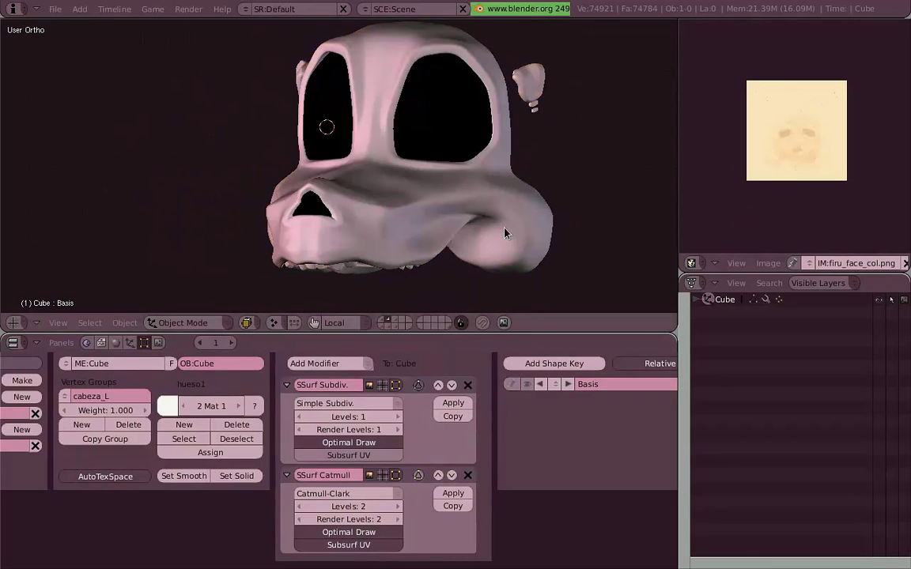
middle_drag(577, 232, 563, 244)
middle_drag(581, 423, 431, 471)
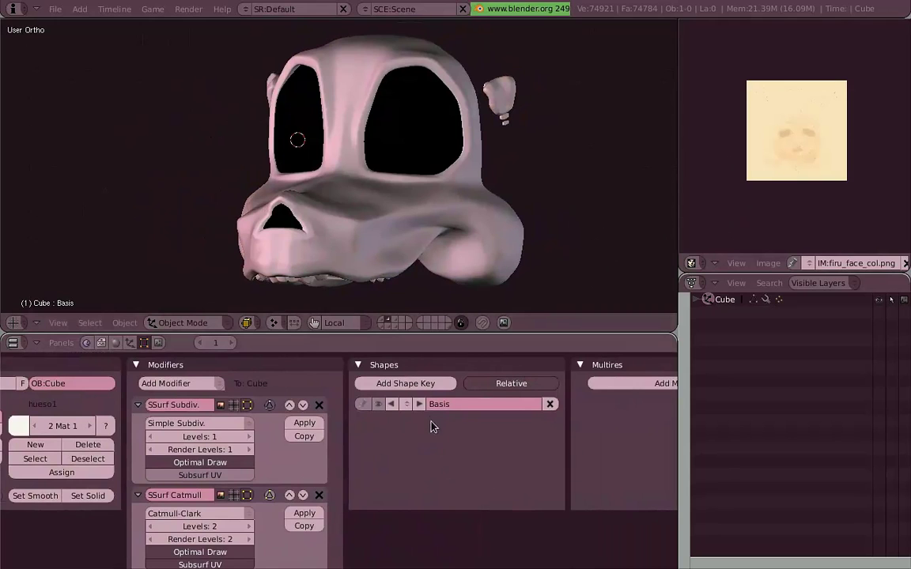
Preview the brow and cheek shape keys, from cejas_arriba_both through mejillas_arriba_R.
click(420, 404)
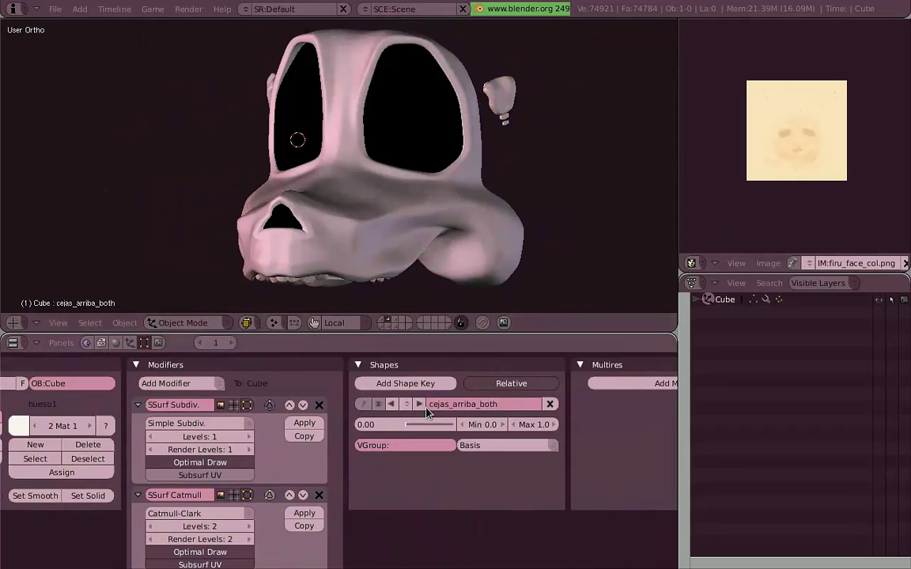
click(420, 404)
click(420, 404)
click(420, 404)
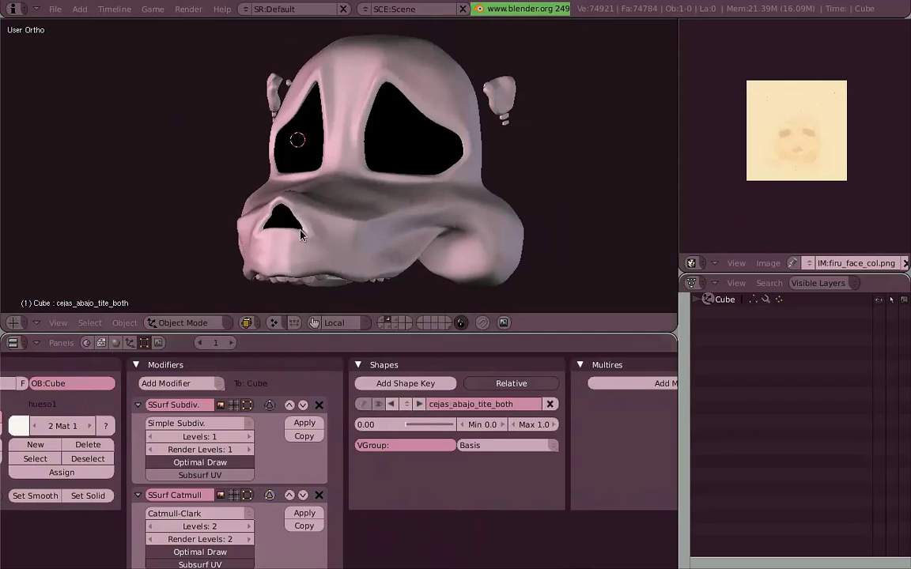
middle_drag(300, 233, 352, 174)
click(421, 405)
click(421, 405)
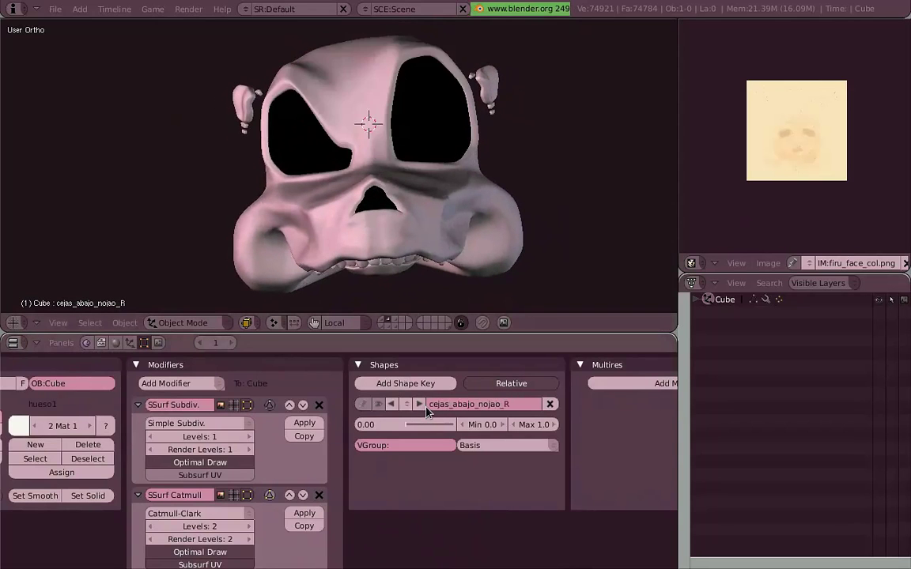
click(420, 404)
click(420, 404)
click(420, 404)
click(420, 404)
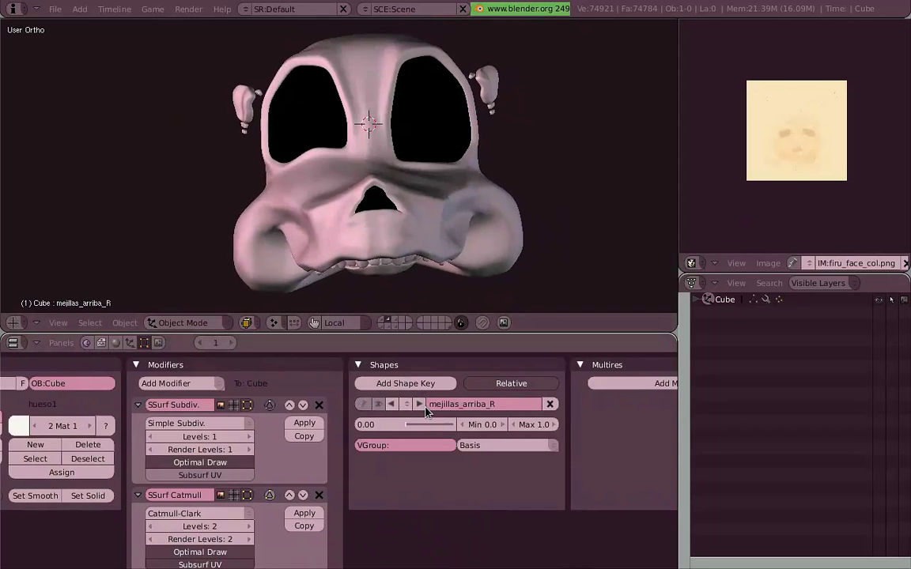
Continue through the mouth and eye shape keys like boca_seria_L and boca_sonrie_R, ending on Basis.
click(424, 407)
click(424, 407)
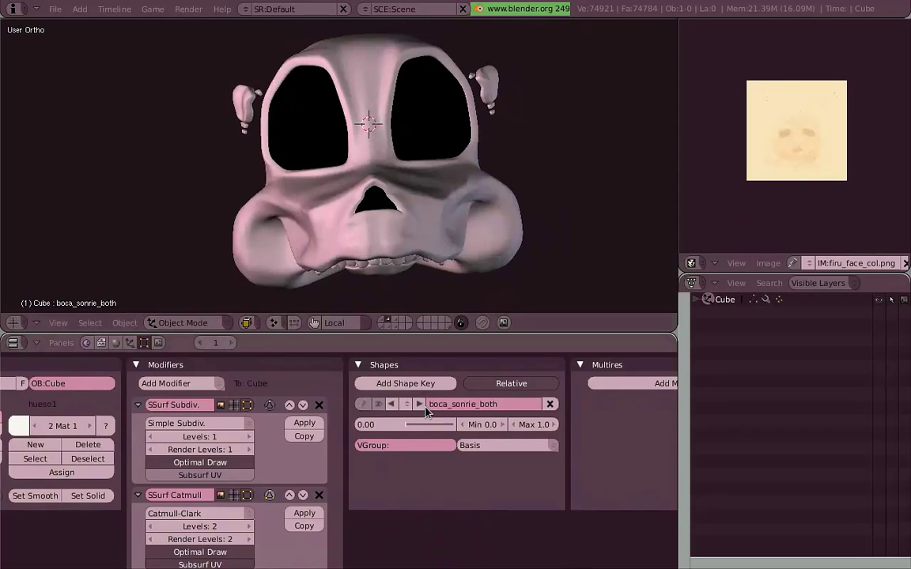
click(424, 407)
click(420, 404)
click(419, 404)
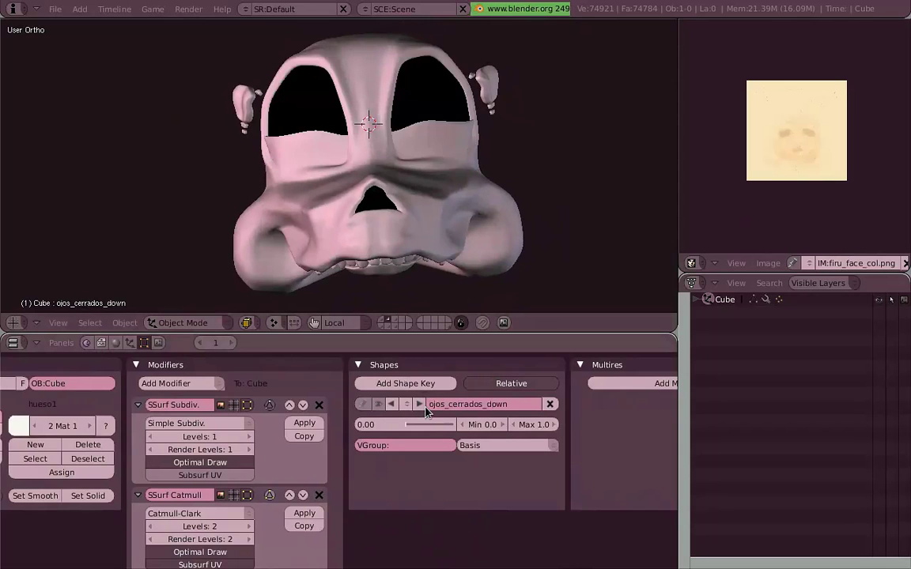
click(420, 404)
click(425, 409)
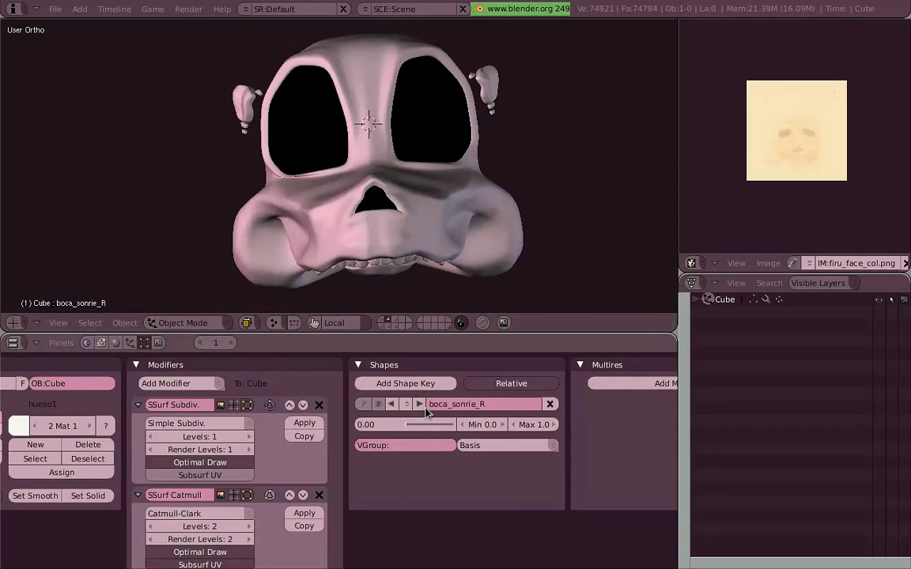
click(425, 410)
click(426, 409)
click(426, 409)
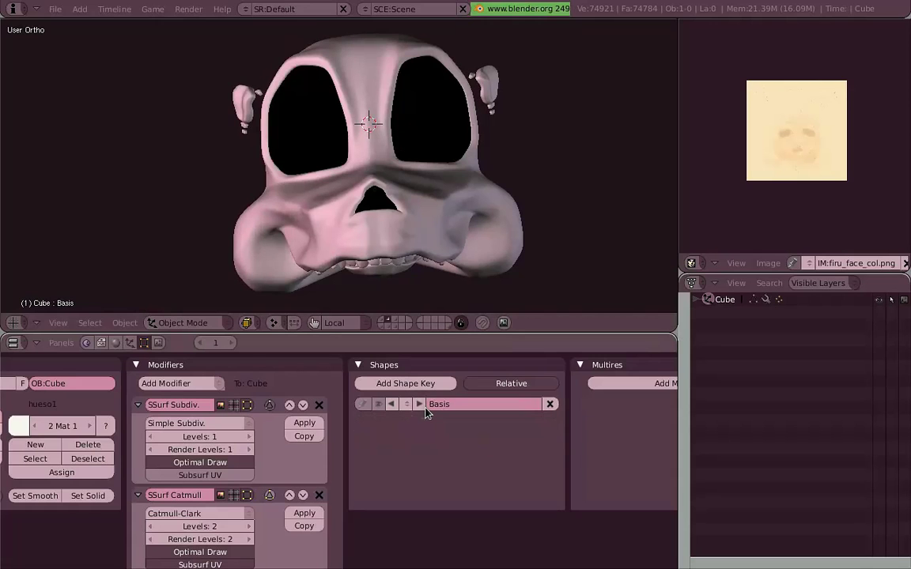
click(407, 404)
middle_drag(402, 464, 699, 461)
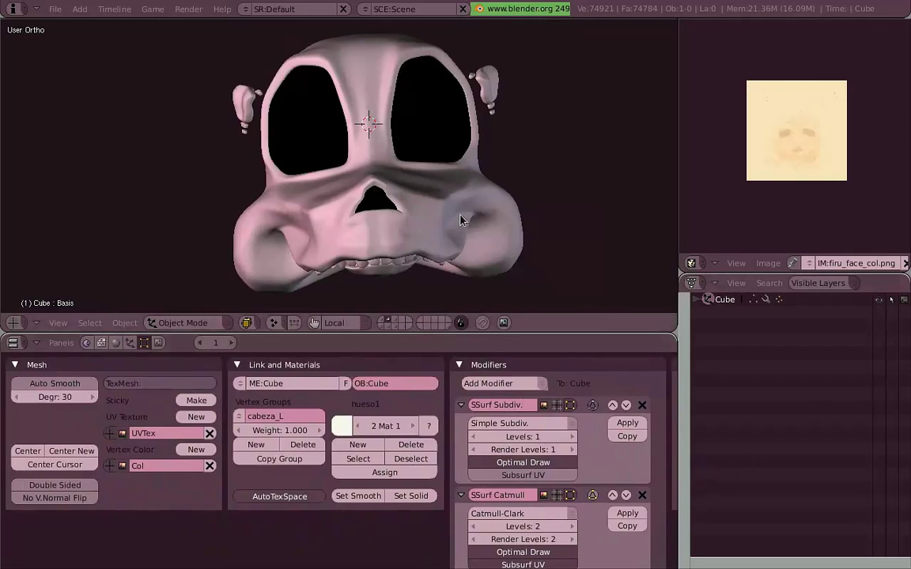
mouse_move(414, 192)
middle_down()
mouse_move(524, 215)
mouse_move(470, 234)
middle_up()
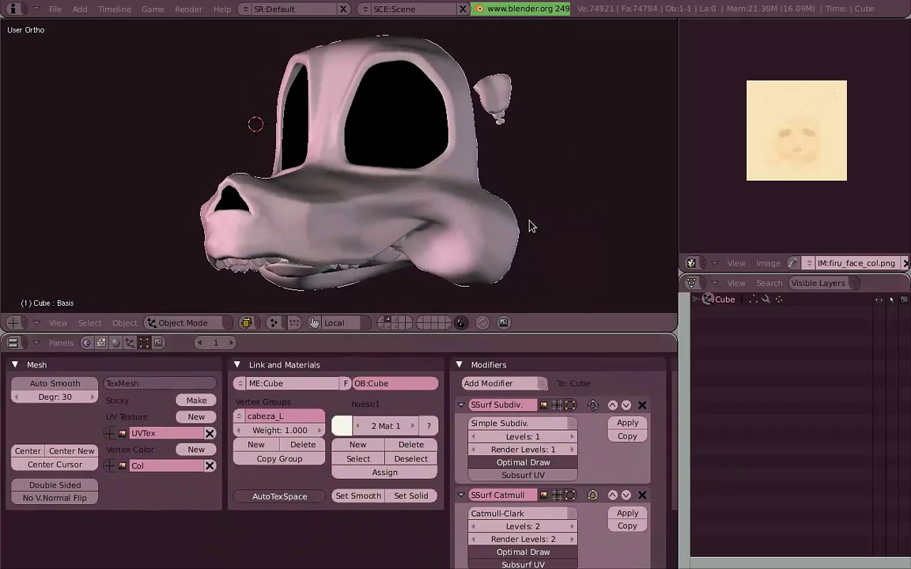
middle_drag(530, 226, 473, 255)
Show the spine-and-ribs layer and select the spine mesh Cube.001.
click(397, 327)
scroll(447, 153, up, 2)
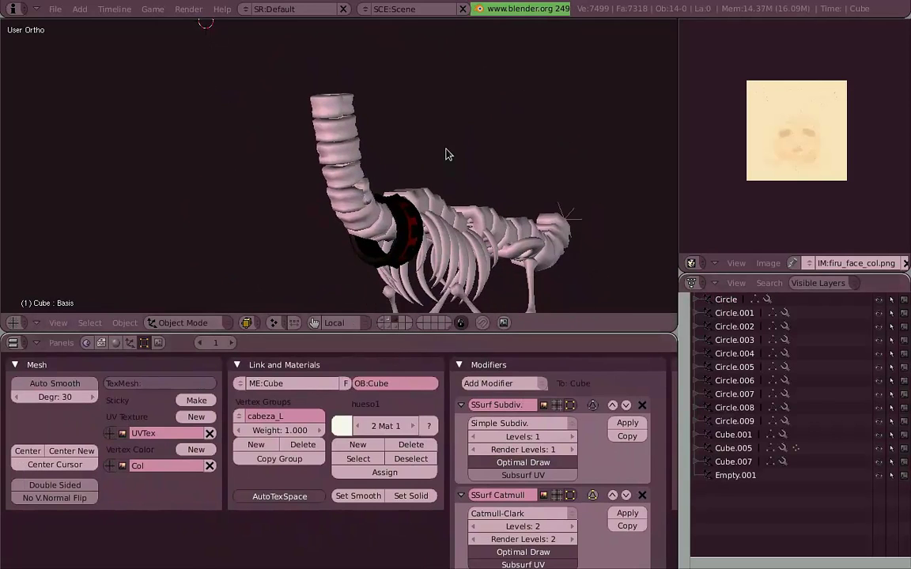
right_click(466, 178)
mouse_move(465, 178)
middle_down()
mouse_move(382, 199)
mouse_move(253, 201)
middle_up()
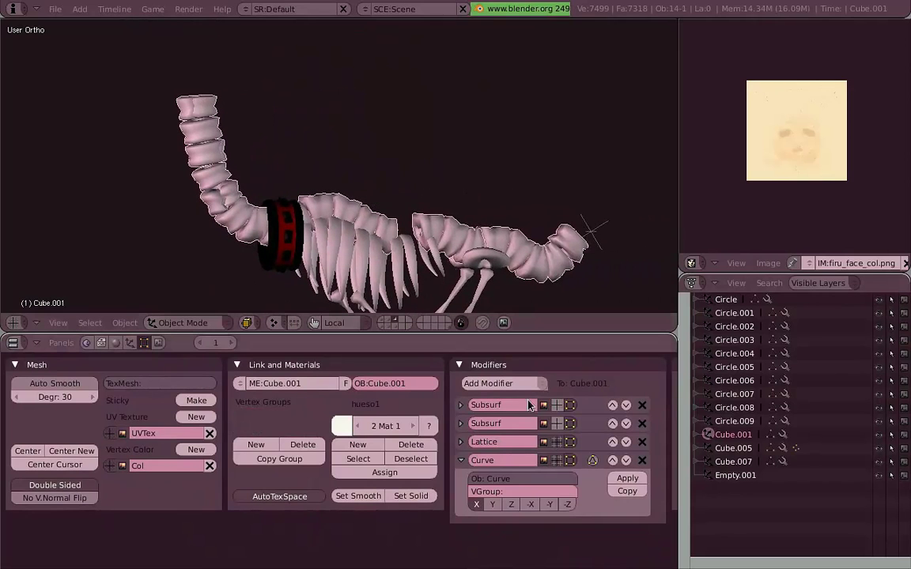
key(KP_8)
key(KP_8)
key(KP_8)
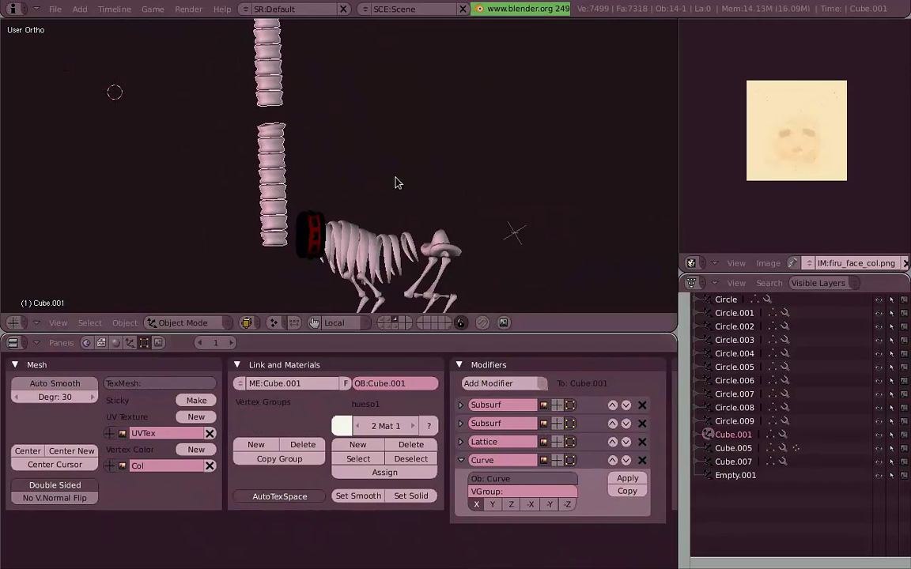
key(KP_8)
key(KP_8)
Select the spine's top vertebra ring in Edit Mode, inspect it from several angles, then exit.
key(Tab)
scroll(312, 177, up, 3)
scroll(372, 210, up, 2)
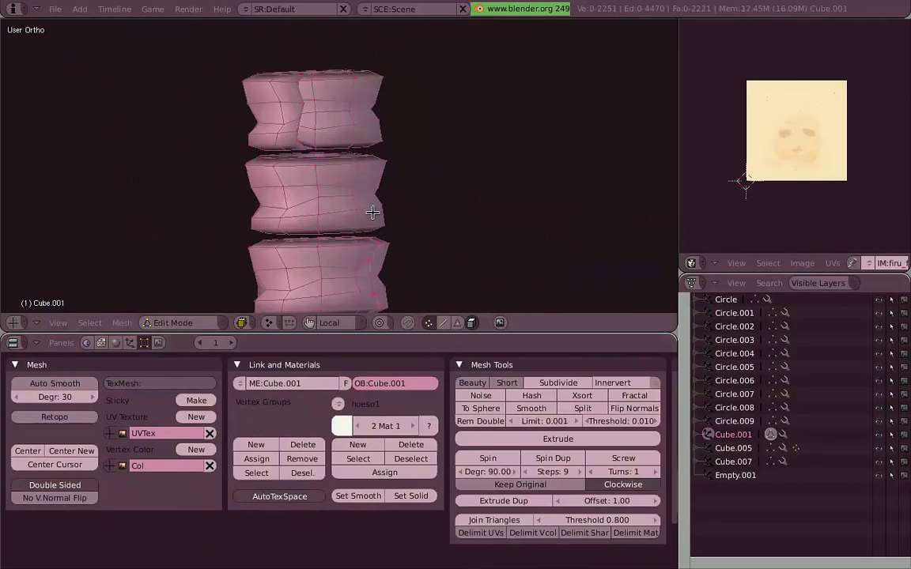
middle_drag(372, 210, 339, 244)
scroll(353, 178, down, 1)
key(l)
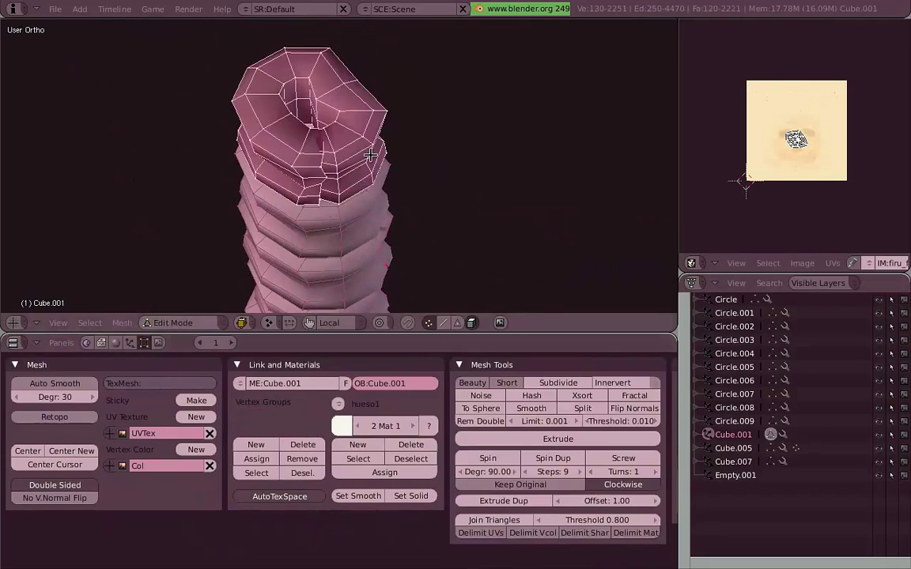
scroll(370, 155, up, 2)
mouse_move(370, 155)
middle_down()
mouse_move(214, 179)
mouse_move(304, 179)
mouse_move(32, 159)
mouse_move(349, 154)
middle_up()
scroll(413, 252, down, 2)
mouse_move(413, 253)
shift+middle_down()
mouse_move(413, 217)
mouse_move(252, 204)
mouse_move(370, 106)
mouse_move(437, 178)
mouse_move(402, 264)
mouse_move(427, 116)
mouse_move(438, 203)
mouse_move(331, 189)
mouse_move(395, 202)
mouse_move(445, 109)
mouse_move(533, 170)
mouse_move(472, 264)
mouse_move(533, 280)
mouse_move(368, 238)
mouse_move(424, 167)
shift+middle_up()
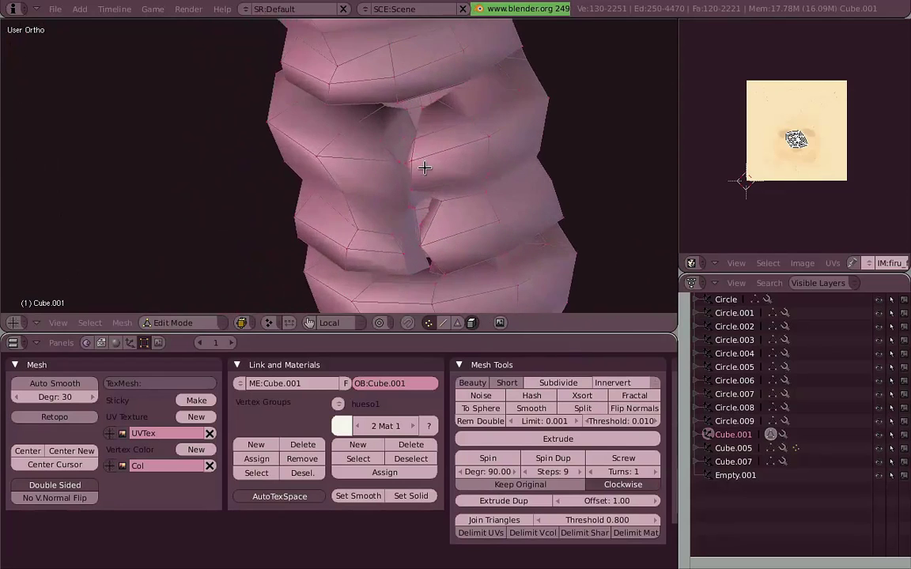
key(Tab)
scroll(400, 199, down, 4)
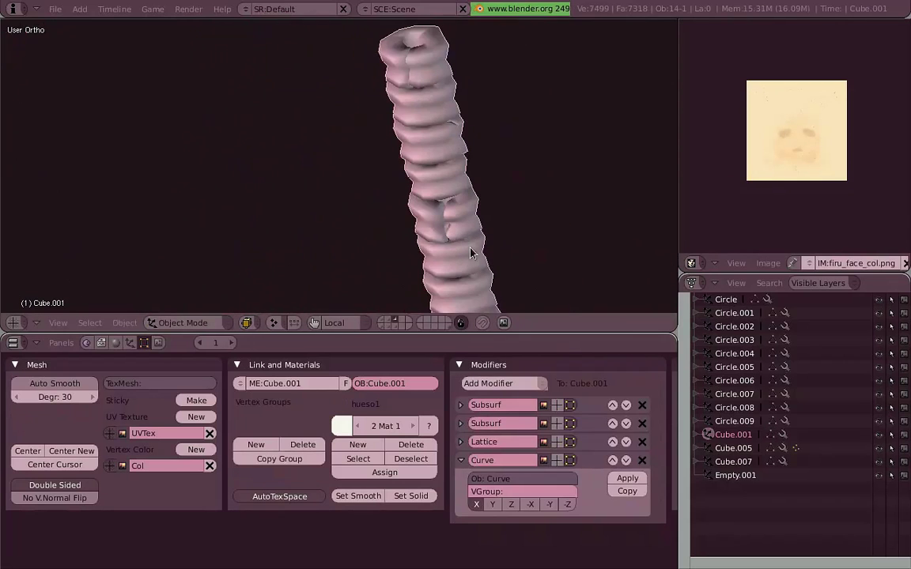
Adjust the two Subsurf modifiers' on-cage buttons, ending with cage display on the second subdivision.
click(563, 408)
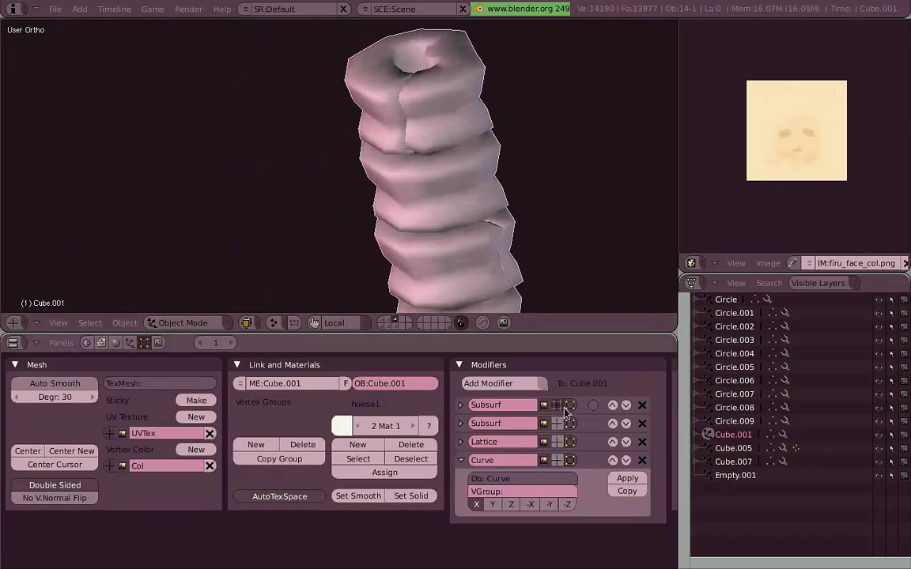
click(570, 423)
scroll(316, 114, up, 2)
scroll(334, 204, up, 3)
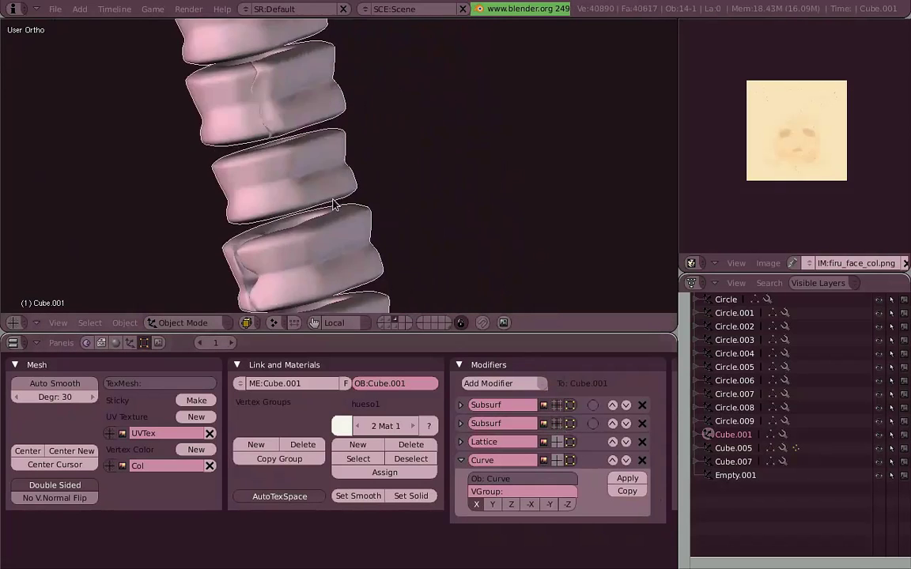
scroll(334, 204, up, 1)
scroll(334, 204, up, 3)
click(566, 410)
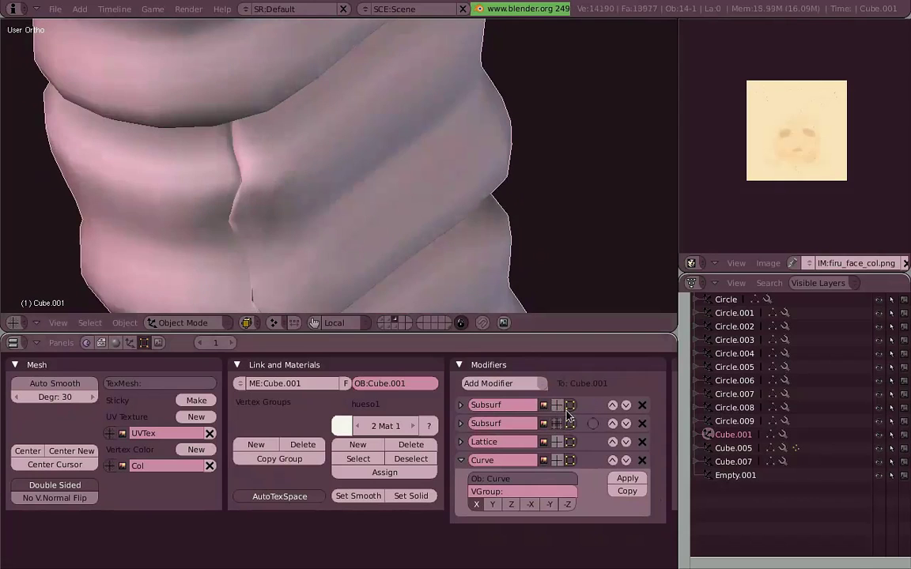
click(564, 424)
click(566, 425)
scroll(451, 253, down, 3)
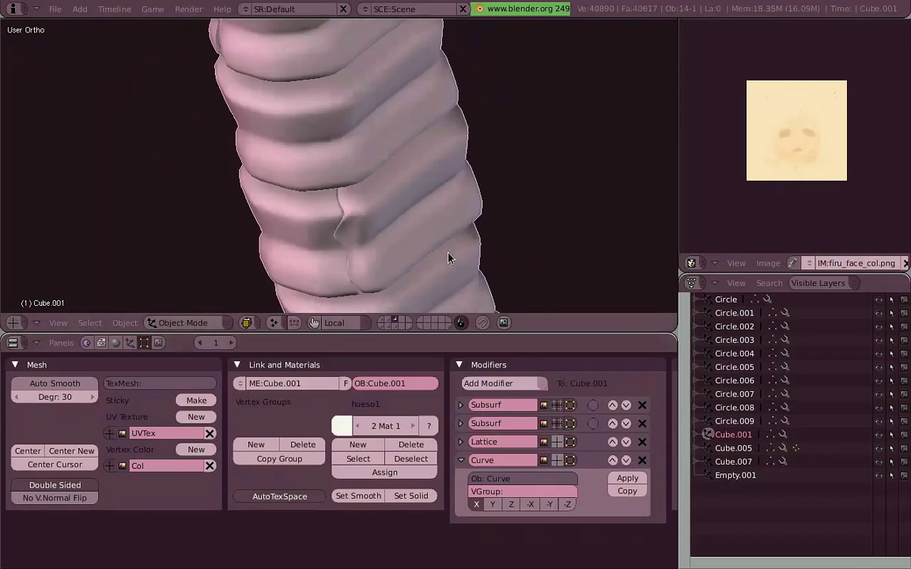
scroll(490, 140, down, 3)
Delete the spine's Lattice modifier and enable on-cage display for the Curve modifier.
key(KP_3)
scroll(449, 174, down, 2)
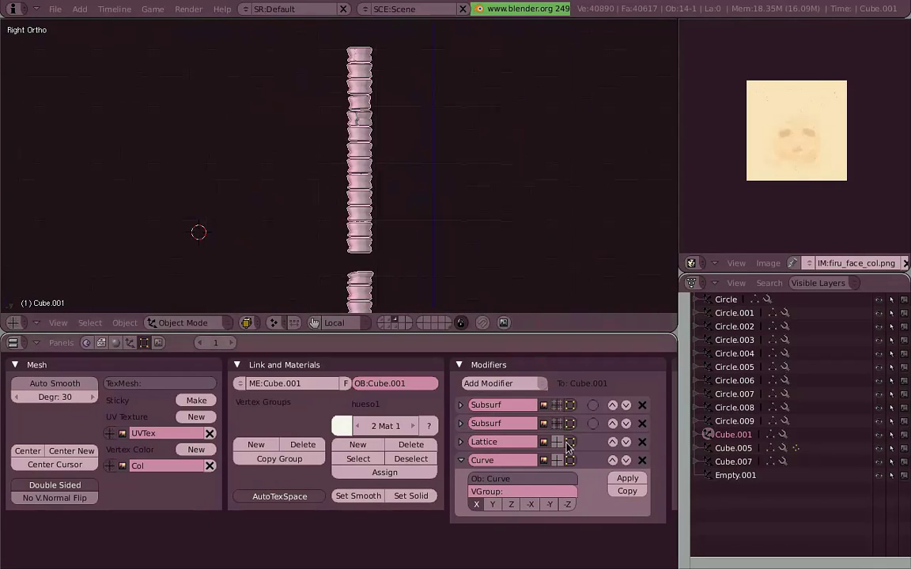
click(642, 442)
click(564, 449)
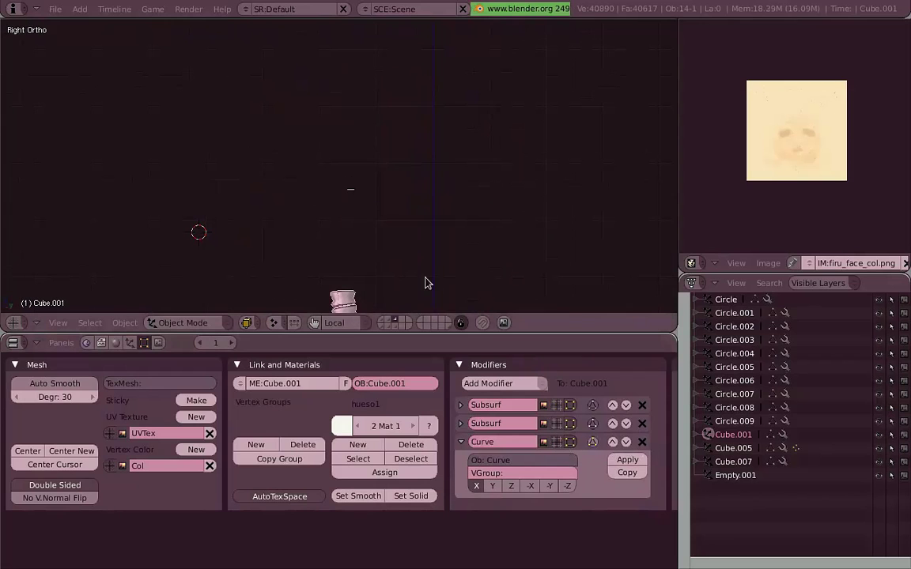
shift+middle_drag(427, 285, 404, 144)
Show the armature layer in wireframe and select the spine's guide Curve for editing.
right_click(574, 212)
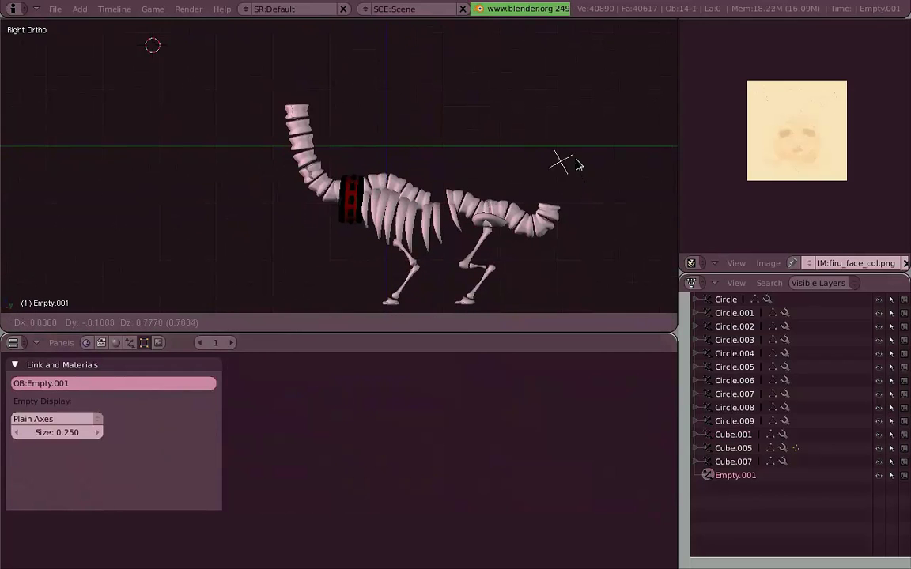
key(z)
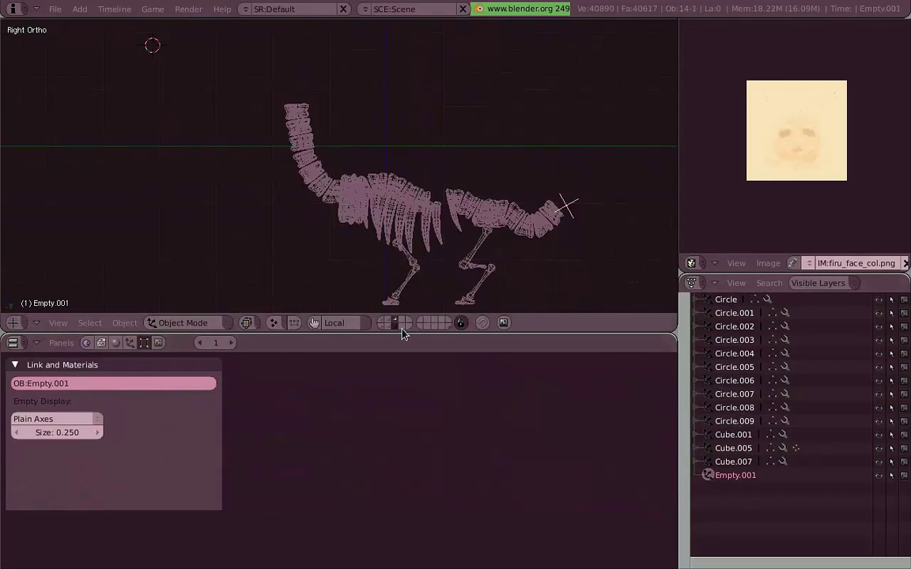
shift+click(401, 327)
right_click(301, 74)
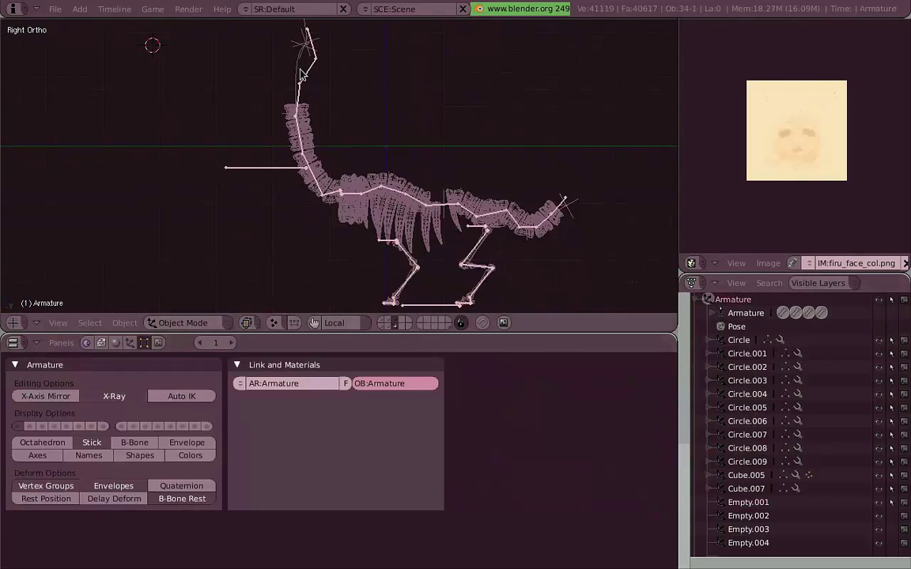
middle_drag(801, 466, 797, 239)
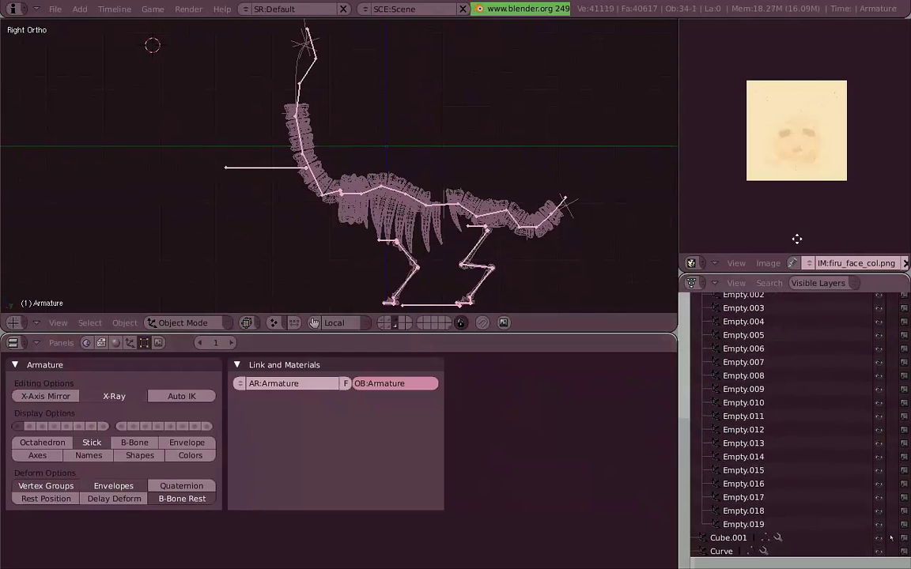
click(728, 555)
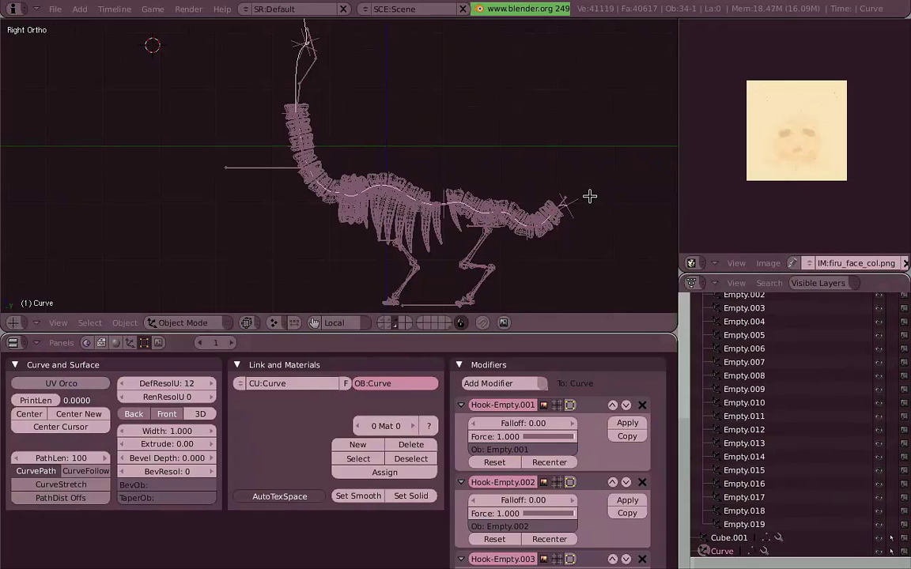
key(Tab)
Check the spine mesh Cube.001, then reselect the Curve and return to its Edit Mode.
scroll(590, 196, up, 3)
scroll(546, 221, up, 3)
key(z)
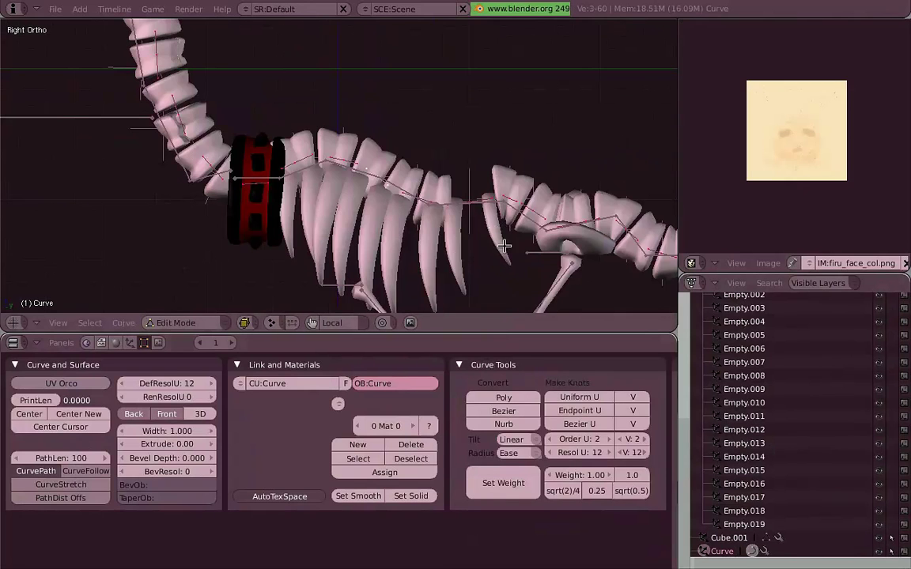
key(Tab)
key(z)
right_click(504, 246)
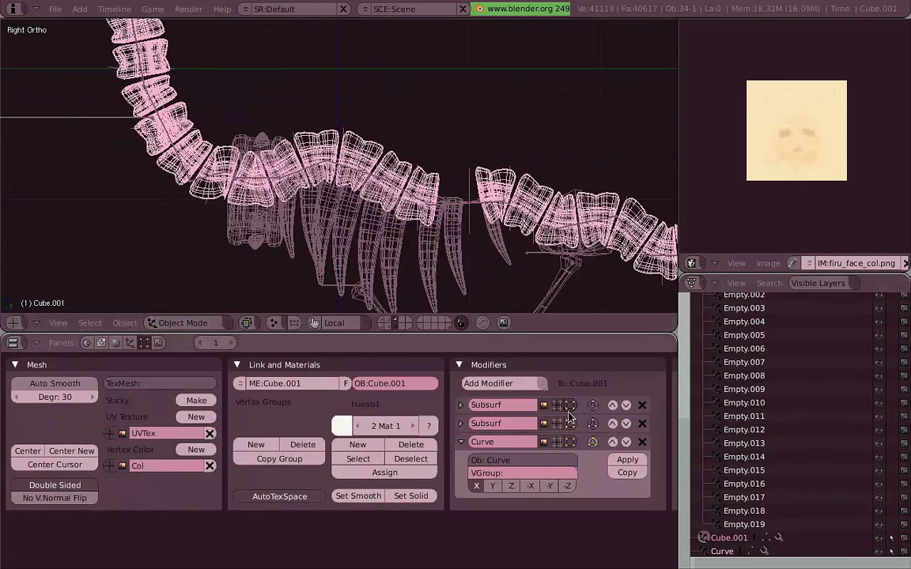
right_click(394, 188)
key(Tab)
key(z)
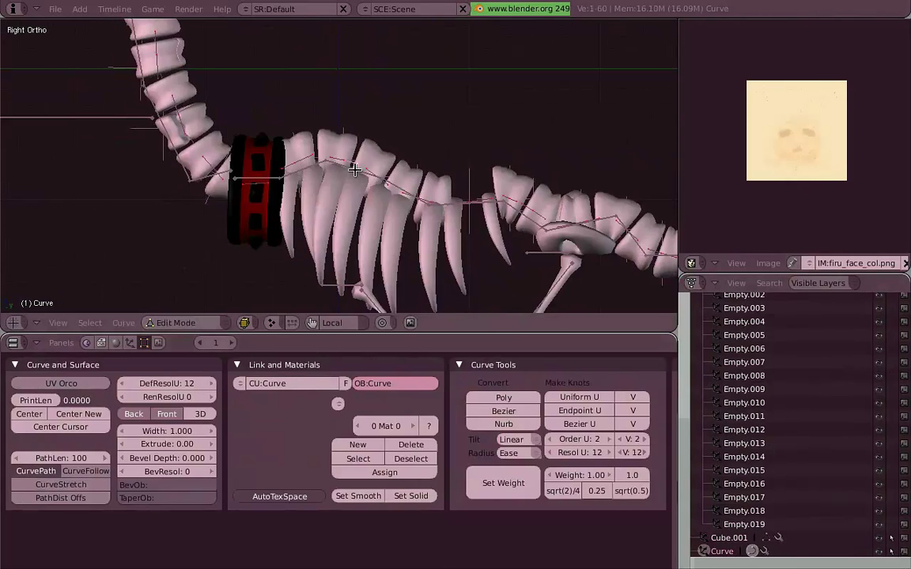
scroll(354, 169, down, 4)
Move the tail curve points, then bend them again with smooth proportional falloff.
key(g)
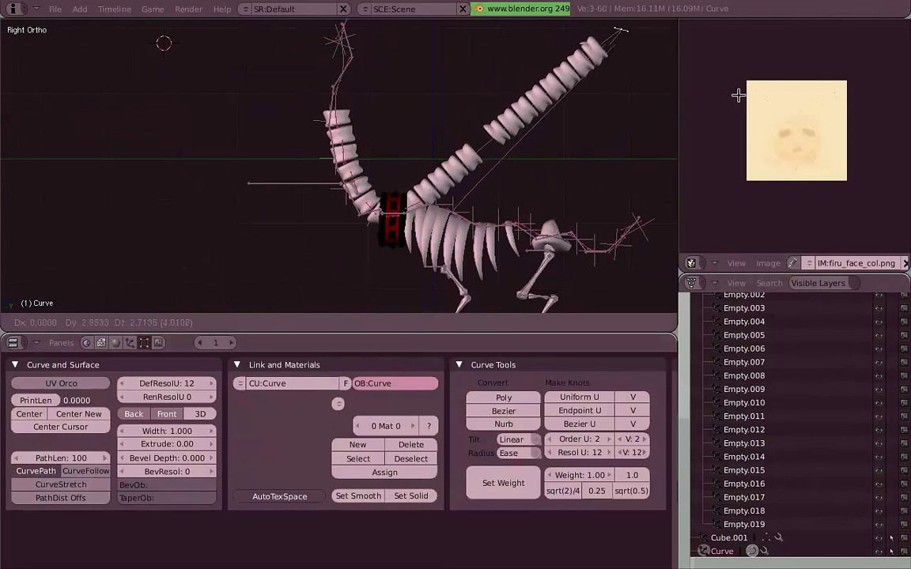
click(595, 253)
key(g)
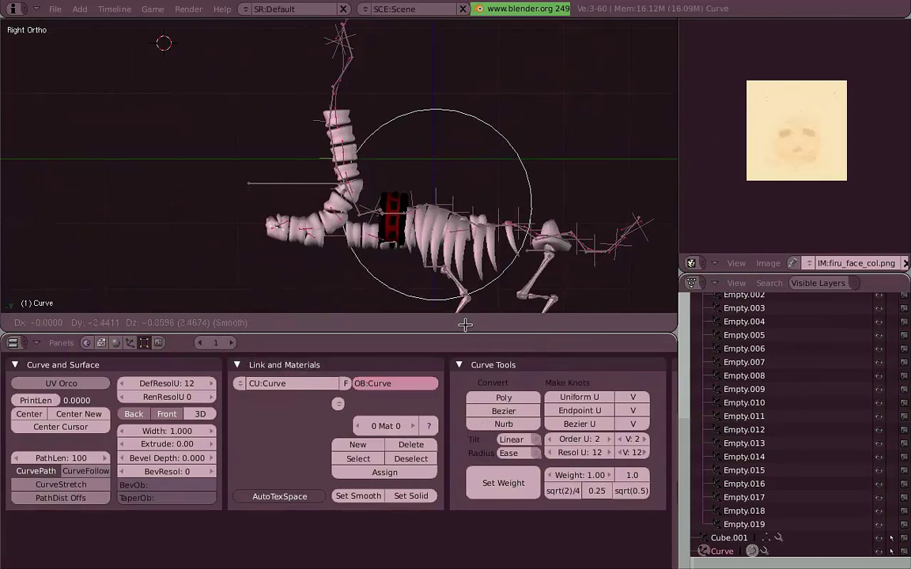
scroll(627, 248, down, 3)
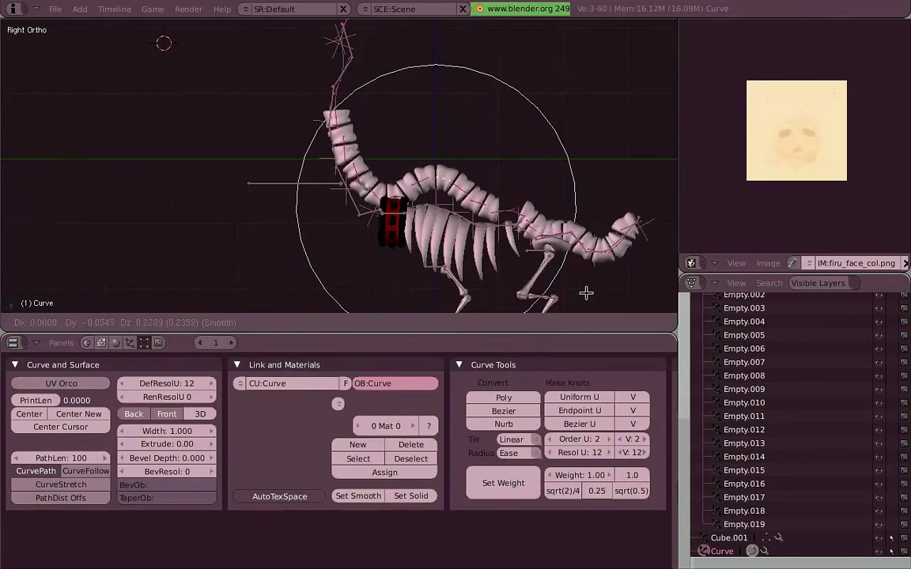
click(594, 265)
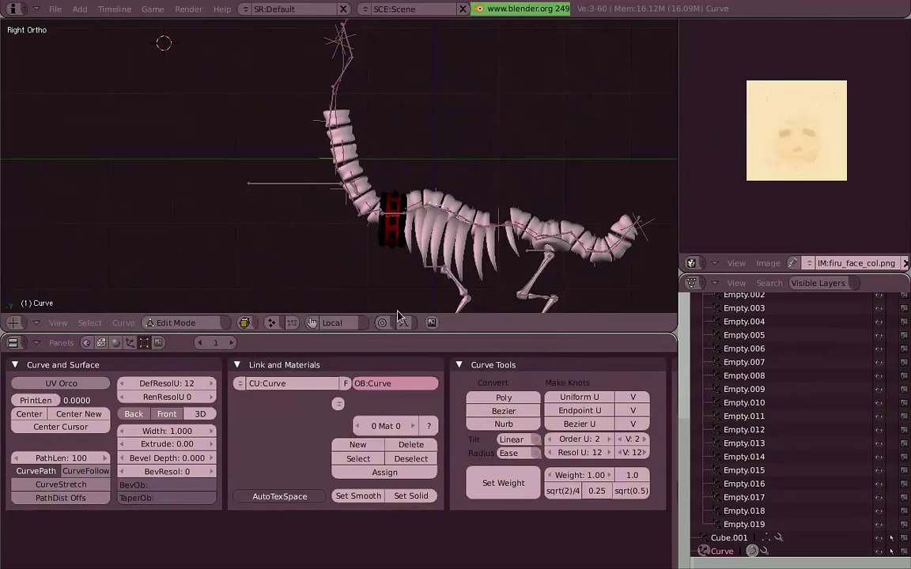
key(Tab)
key(ctrl+KP_6)
middle_drag(635, 456, 635, 355)
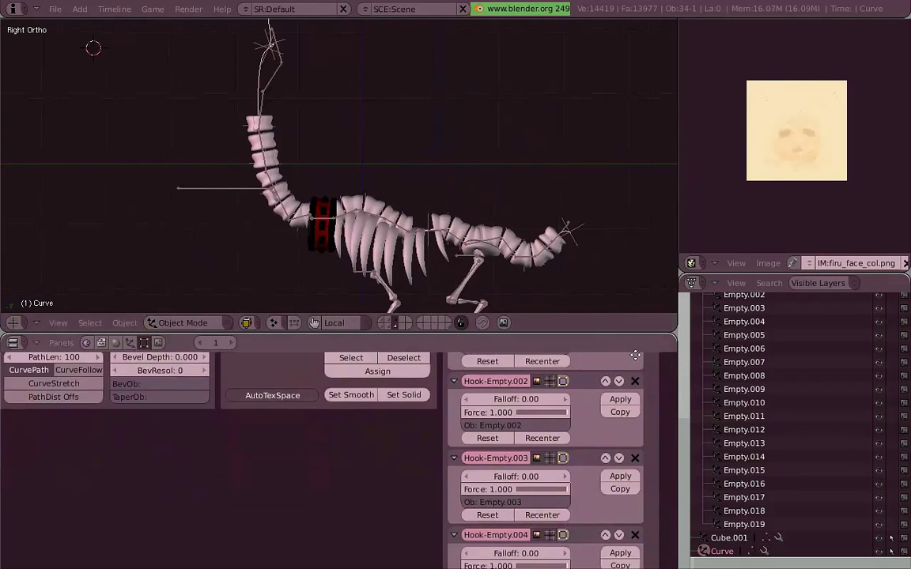
scroll(635, 355, down, 2)
scroll(616, 443, down, 2)
right_click(590, 244)
key(g)
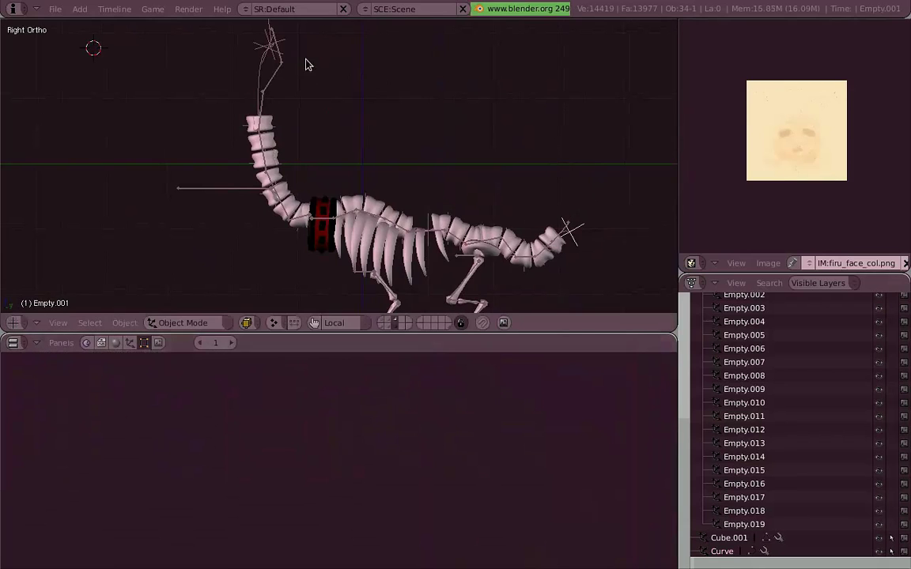
click(285, 49)
right_click(274, 49)
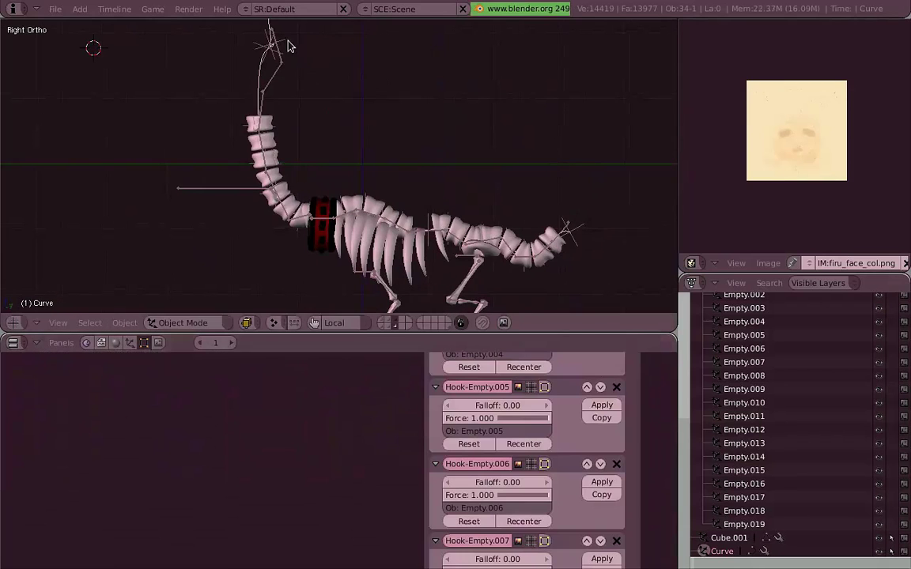
right_click(300, 199)
key(space)
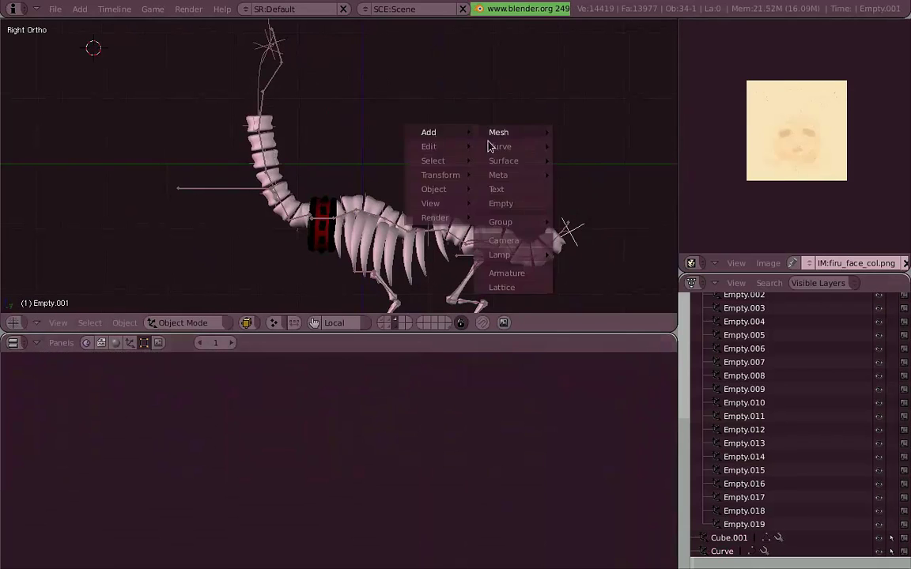
click(518, 192)
key(g)
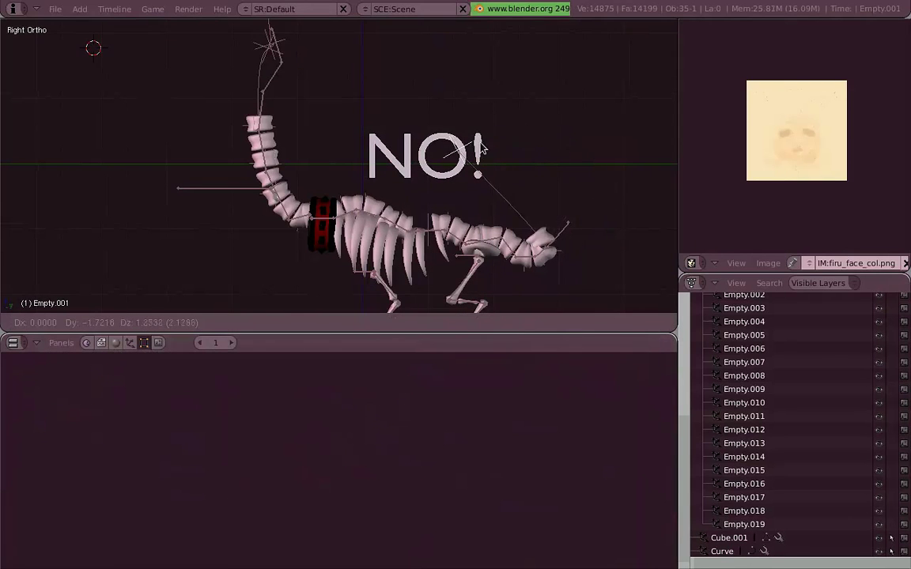
shift+scroll(514, 174, down, 3)
ctrl+scroll(546, 187, left, 1)
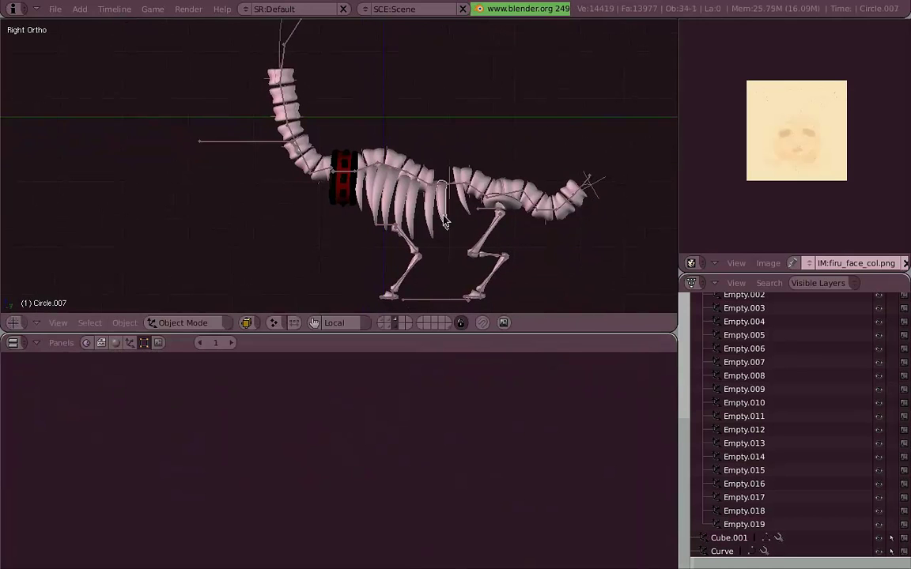
Select the rib set Circle.004 and show its smoothing on the editing cage.
right_click(398, 217)
scroll(254, 415, right, 8)
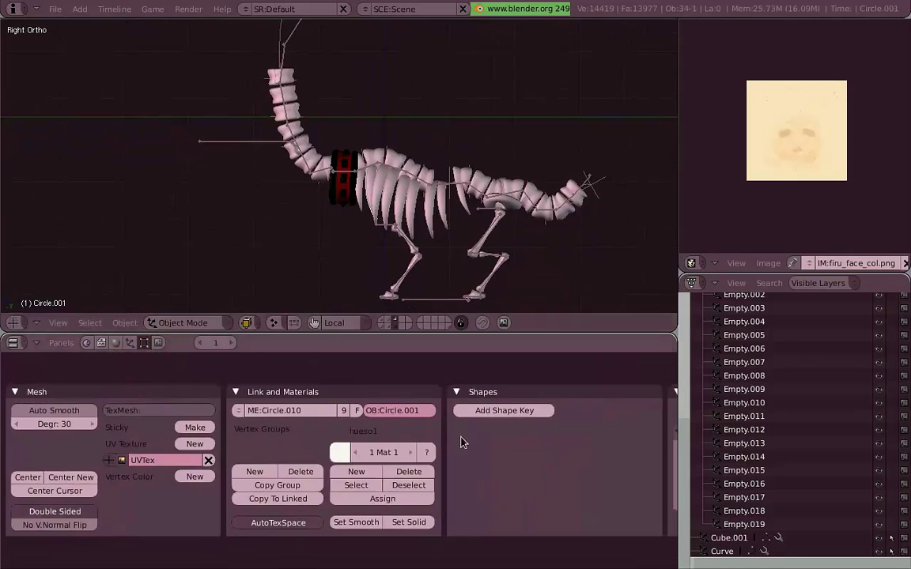
click(365, 416)
scroll(377, 228, up, 5)
key(z)
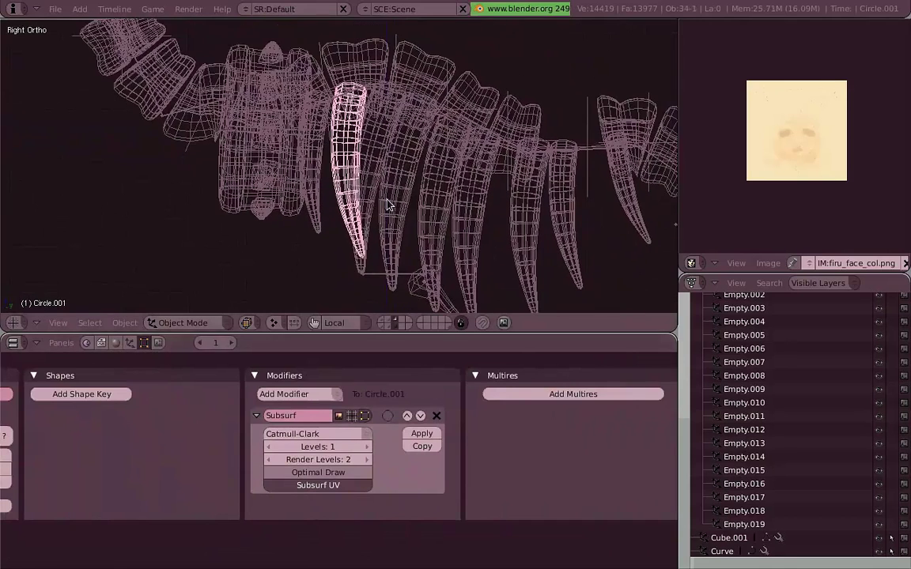
right_click(439, 213)
key(z)
Nudge one rib vertex in Edit Mode, then return to Object Mode.
key(Tab)
ctrl+scroll(457, 213, right, 2)
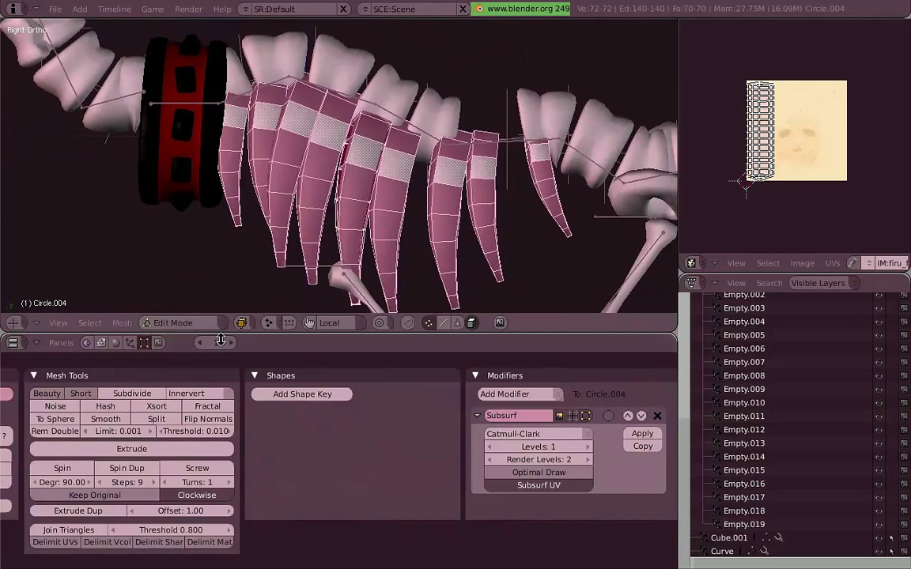
key(a)
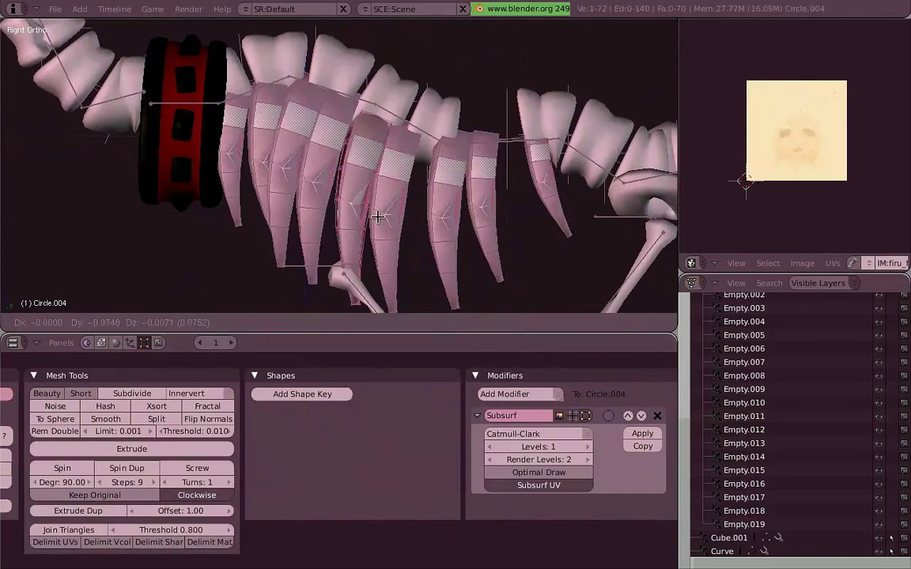
click(372, 213)
key(Tab)
click(124, 324)
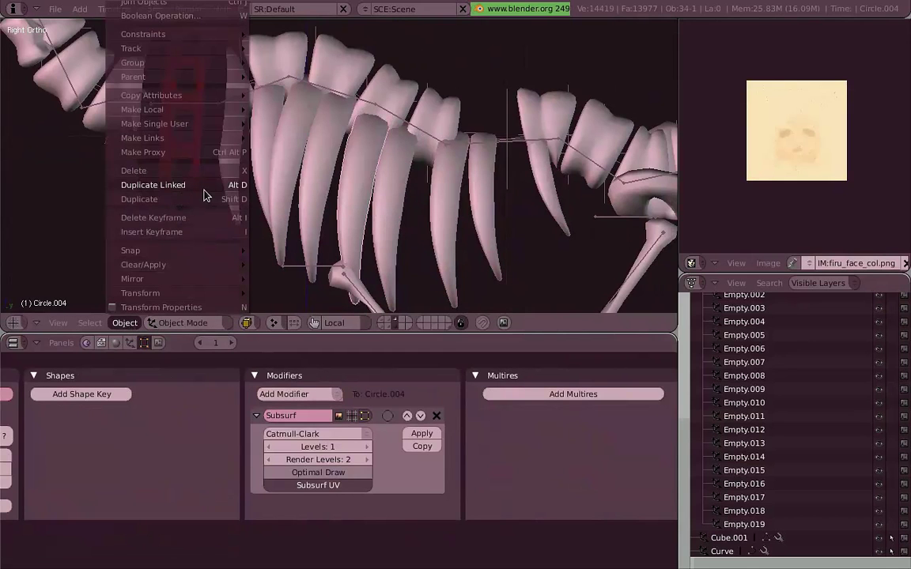
scroll(439, 254, down, 3)
scroll(391, 234, up, 3)
right_click(404, 237)
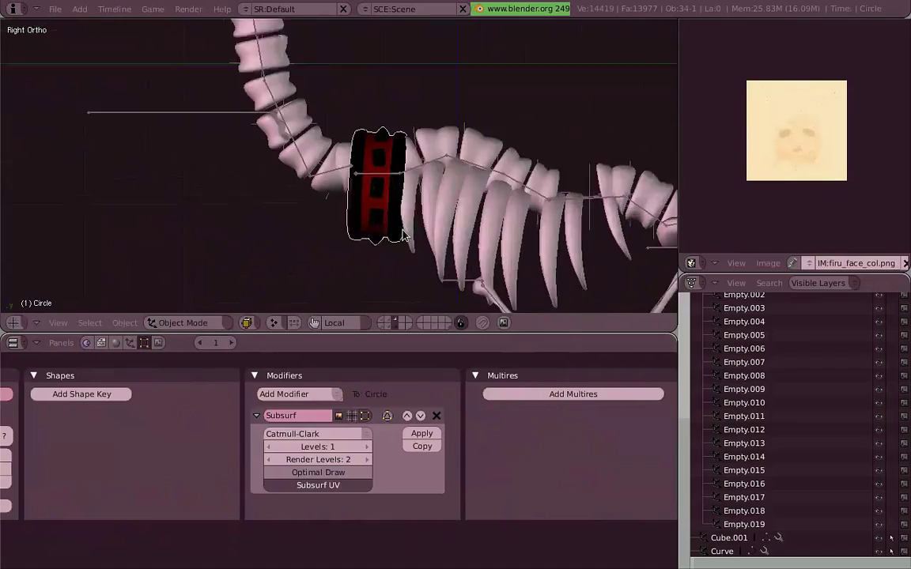
key(Tab)
middle_drag(281, 173, 431, 107)
scroll(309, 163, up, 2)
scroll(332, 204, up, 2)
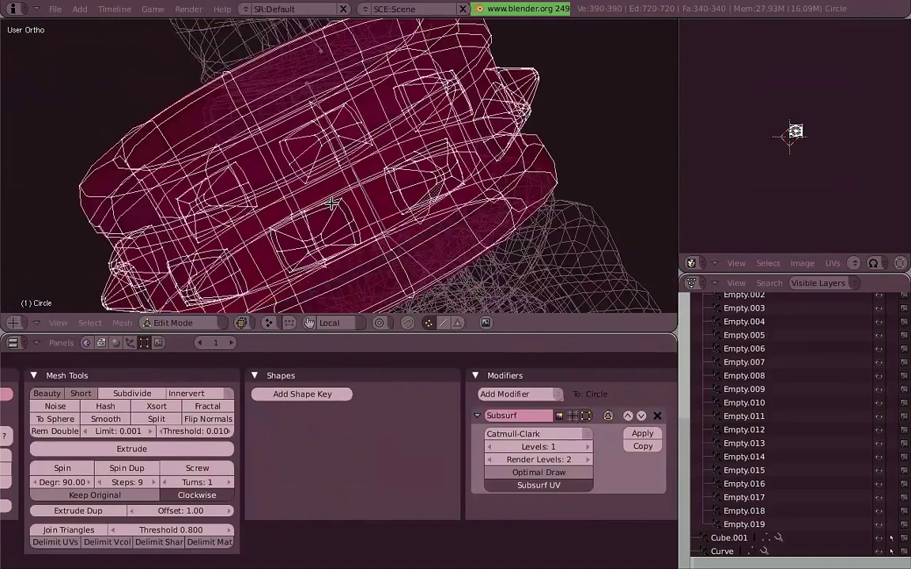
middle_drag(332, 204, 294, 149)
key(z)
scroll(264, 158, up, 2)
scroll(352, 209, up, 2)
key(Tab)
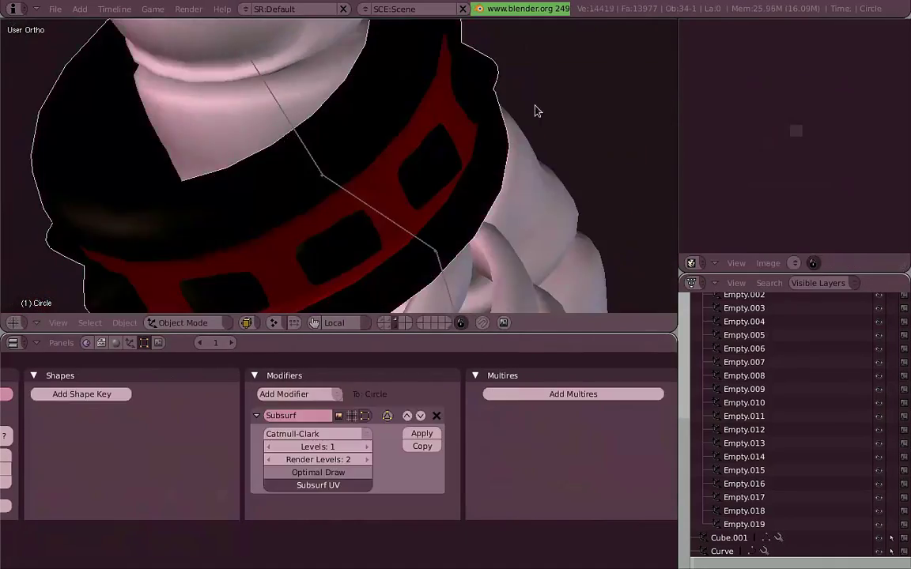
key(Tab)
middle_drag(535, 110, 416, 202)
scroll(451, 228, down, 2)
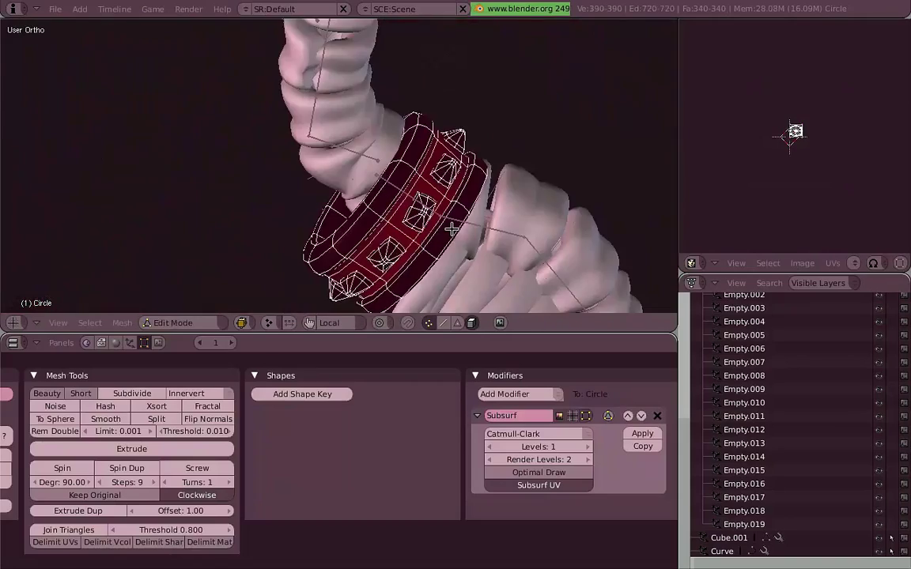
key(KP_3)
key(Tab)
drag(359, 419, 488, 258)
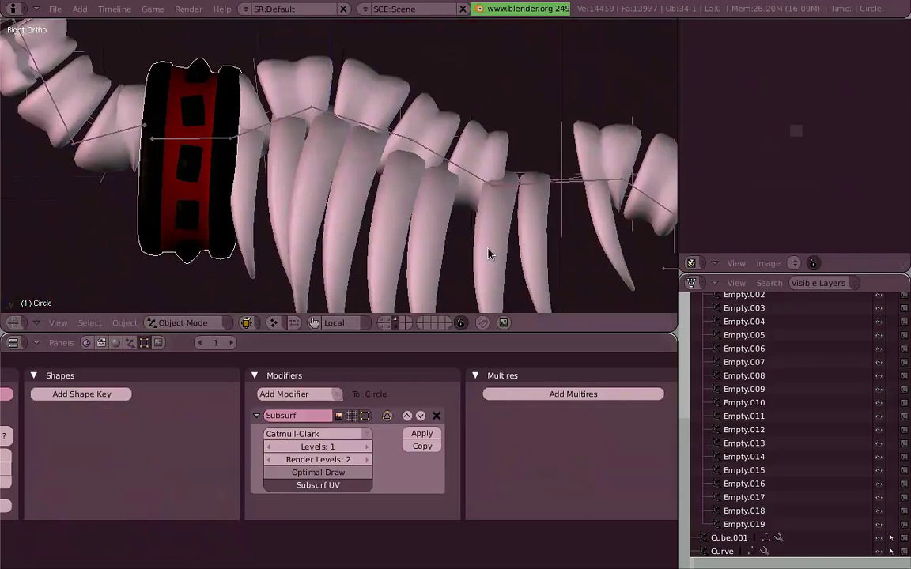
mouse_move(488, 259)
shift+middle_down()
mouse_move(270, 204)
mouse_move(261, 158)
mouse_move(407, 172)
mouse_move(423, 125)
mouse_move(366, 102)
mouse_move(488, 191)
shift+middle_up()
right_click(271, 203)
key(Tab)
key(a)
key(l)
key(KP_4)
key(Tab)
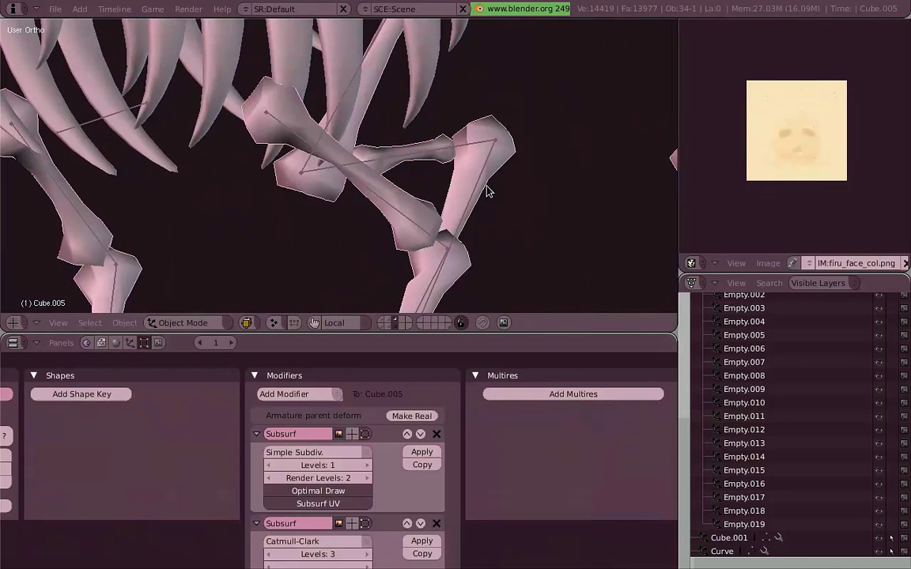
Isolate the leg bones in local view, maximize the 3D view and frame one bone.
key(KP_Divide)
key(Tab)
key(ctrl+Up)
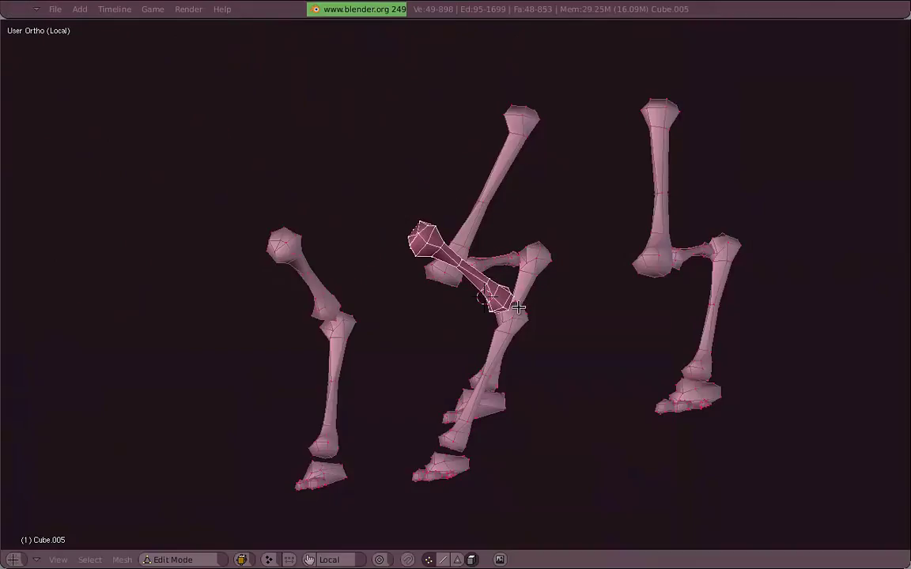
scroll(517, 307, up, 4)
shift+middle_drag(634, 287, 393, 305)
scroll(396, 300, up, 3)
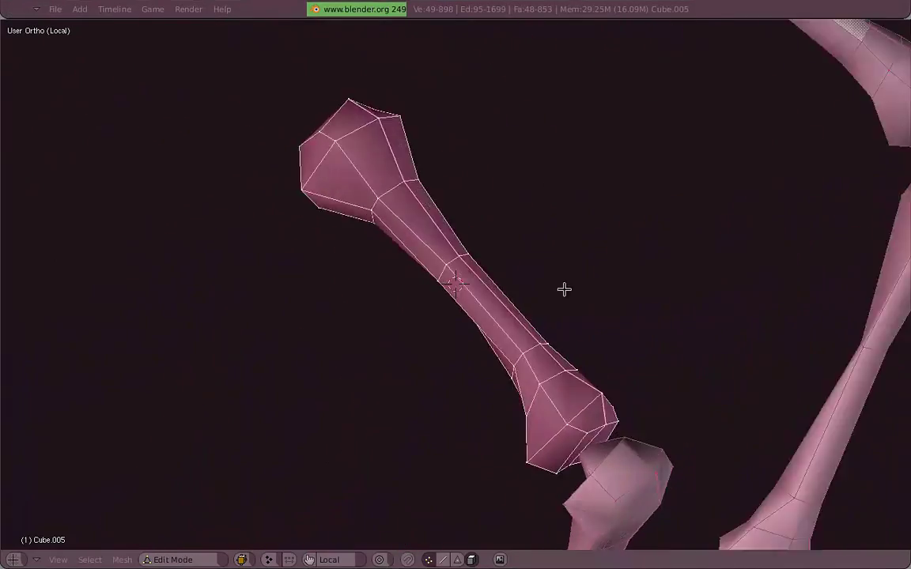
mouse_move(563, 290)
middle_down()
mouse_move(556, 273)
mouse_move(525, 268)
mouse_move(527, 210)
mouse_move(566, 267)
mouse_move(510, 263)
middle_up()
key(z)
key(z)
key(KP_1)
Add a cylinder to the leg mesh, shrink it and rotate it 55 degrees along the bone.
key(space)
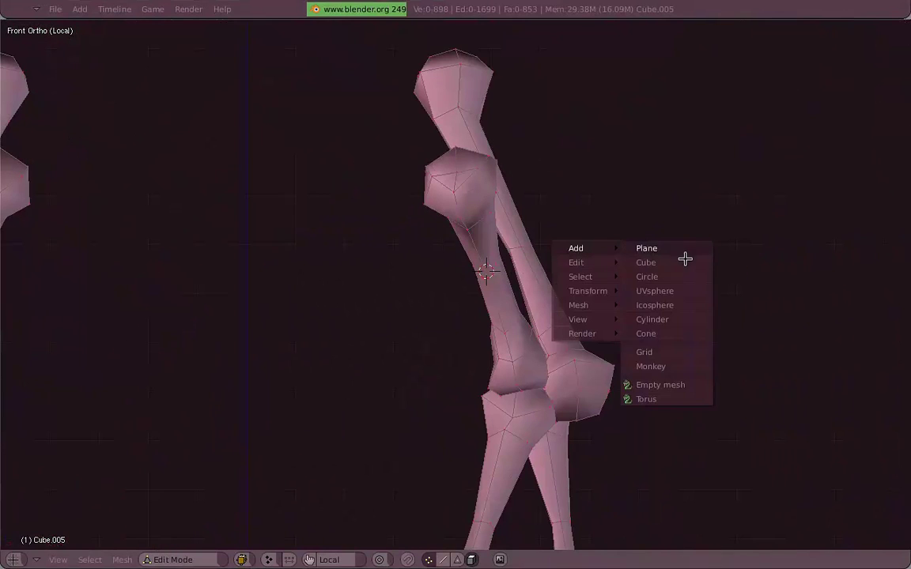
click(651, 319)
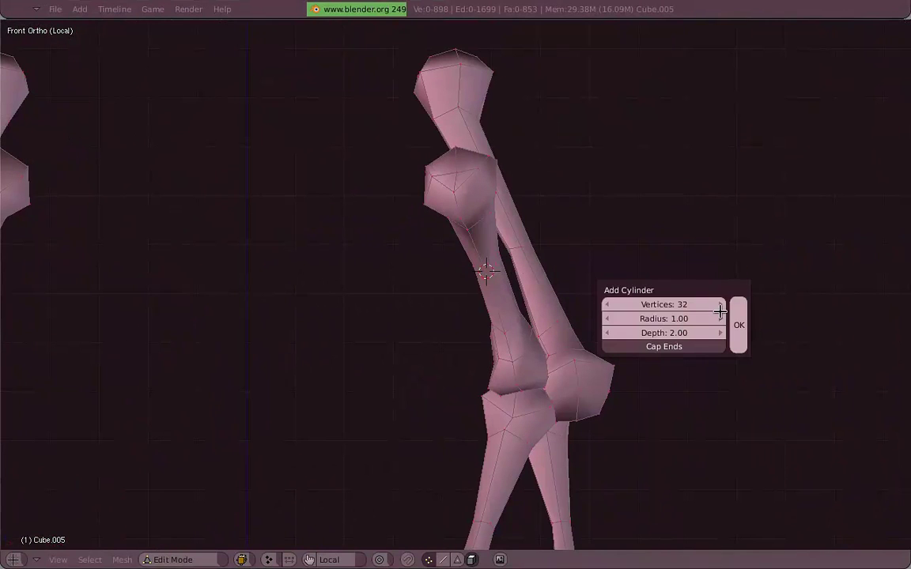
click(739, 326)
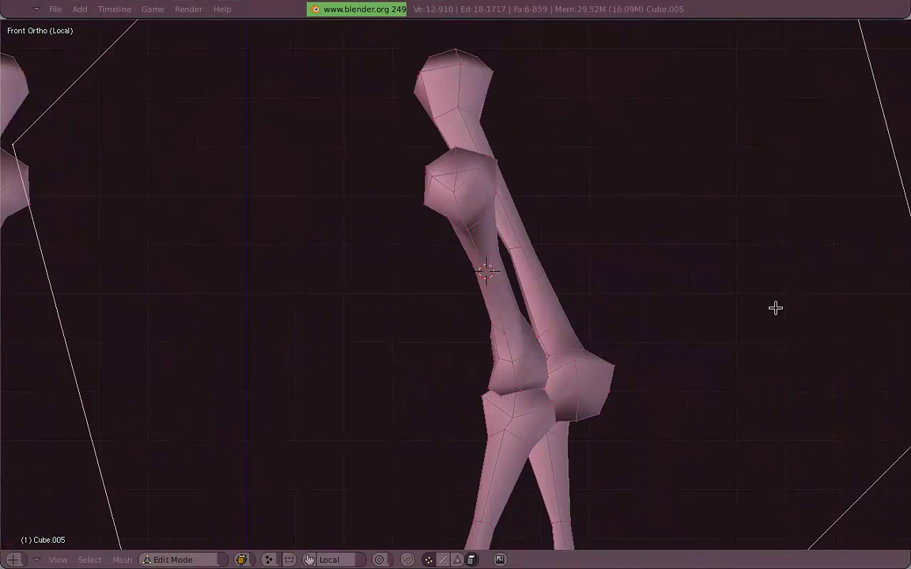
scroll(774, 307, down, 4)
key(s)
key(KP_3)
key(r)
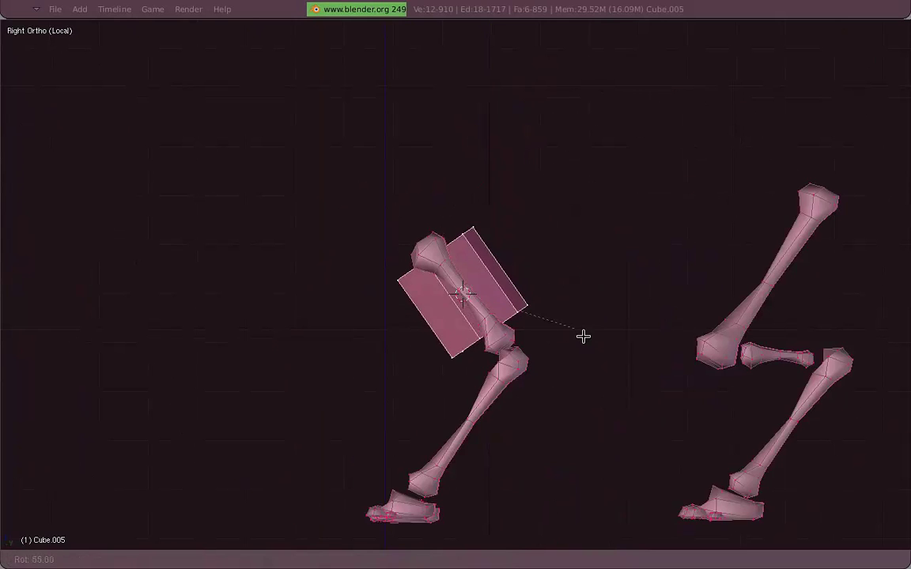
click(583, 337)
scroll(601, 300, up, 3)
key(s)
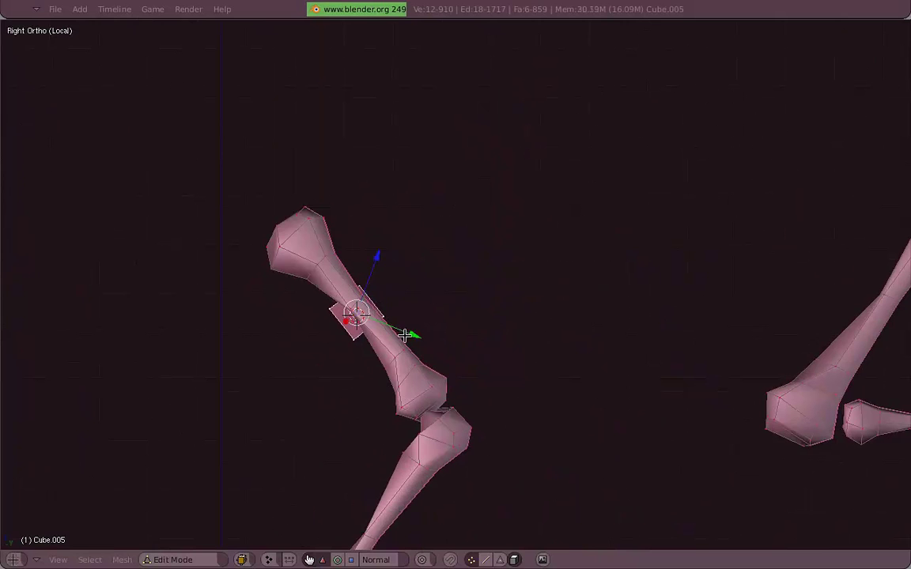
Move the cylinder into place beside the bone, checking it from the side view.
key(z)
key(z)
key(KP_1)
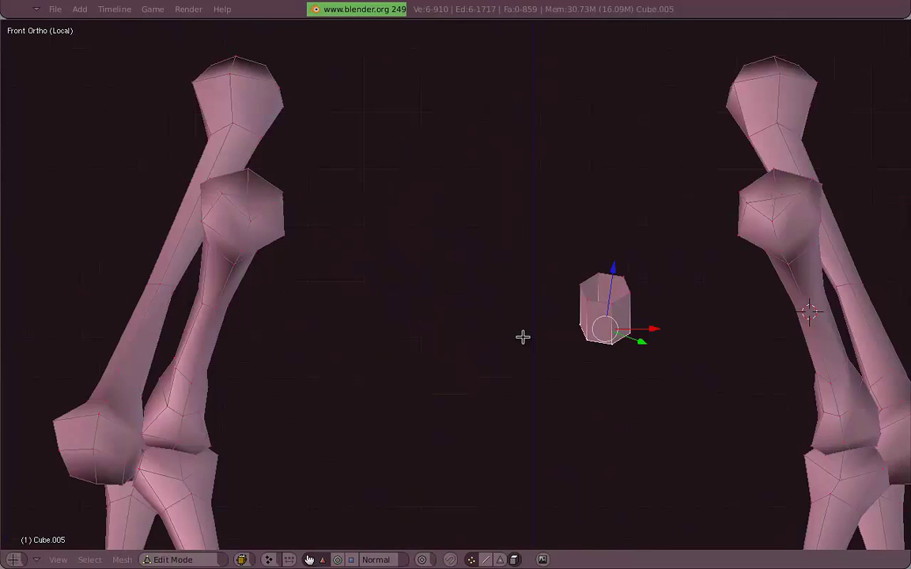
key(KP_3)
key(g)
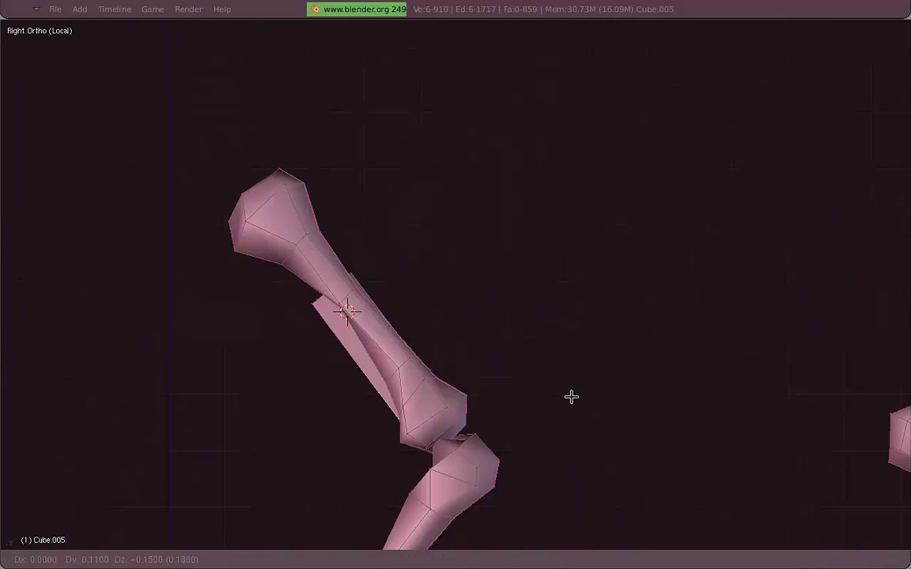
click(571, 396)
middle_drag(332, 293, 537, 324)
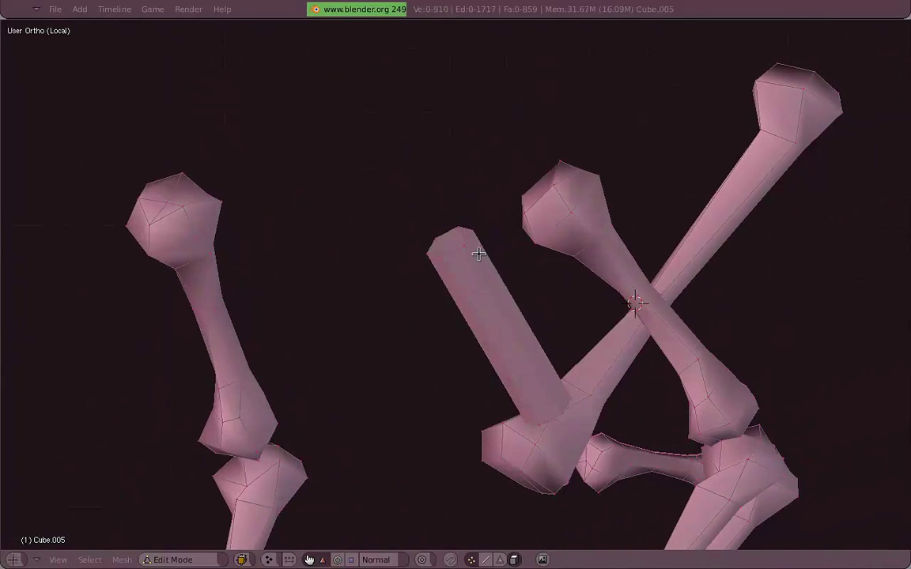
Select the whole cylinder piece, then orbit and pan over to a foot in Edit Mode.
key(l)
scroll(671, 336, down, 3)
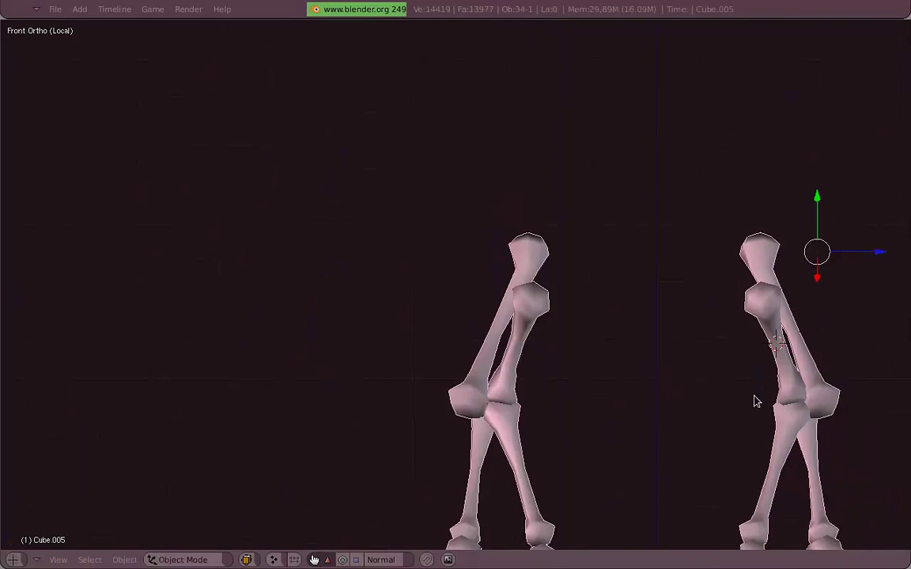
middle_drag(671, 311, 419, 340)
scroll(419, 340, up, 4)
key(Tab)
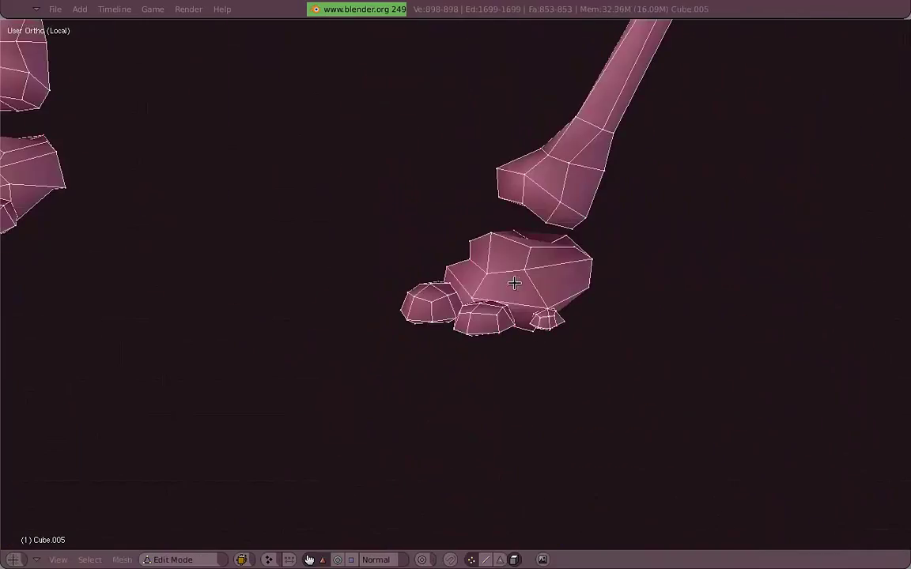
mouse_move(590, 331)
shift+middle_down()
mouse_move(411, 329)
mouse_move(551, 367)
shift+middle_up()
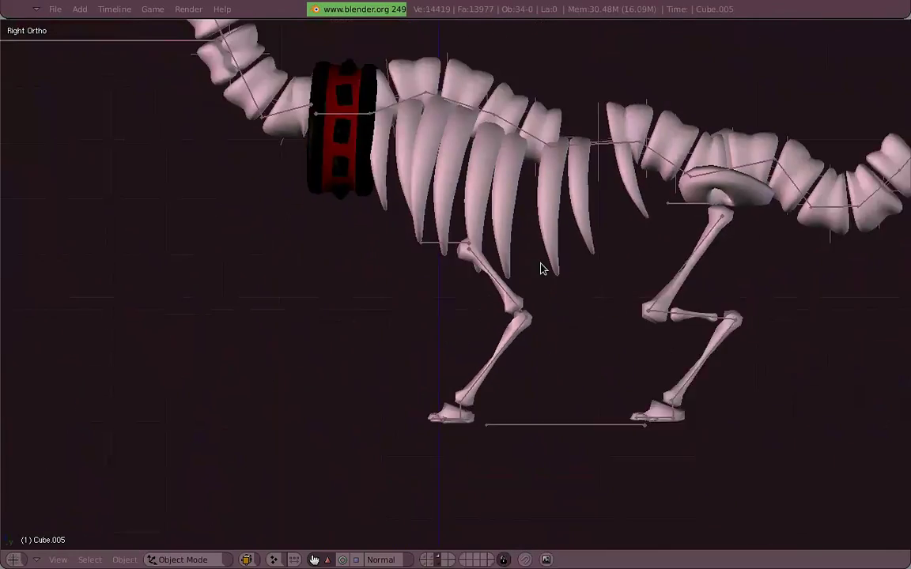
Zoom out, switch to front view, look through the scene camera and render it with F12.
scroll(542, 269, down, 2)
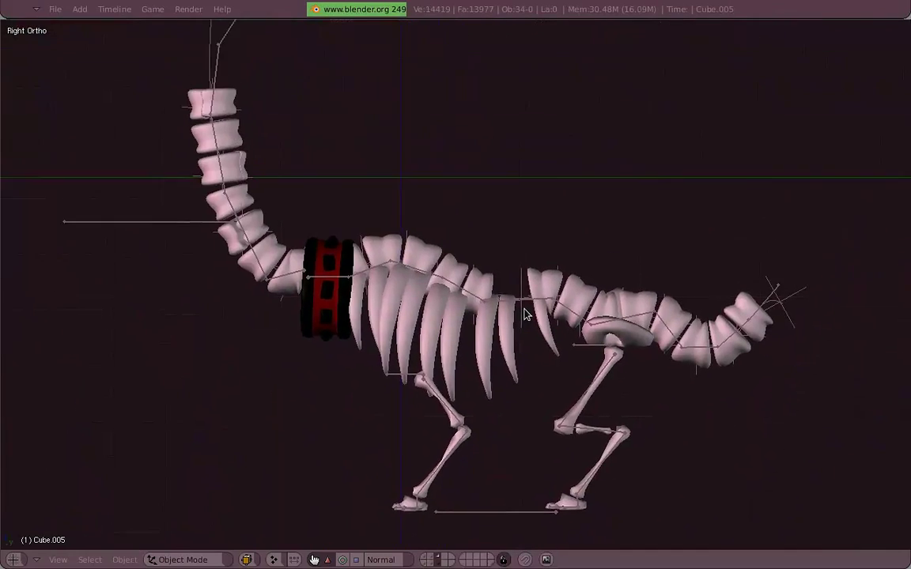
scroll(538, 272, down, 2)
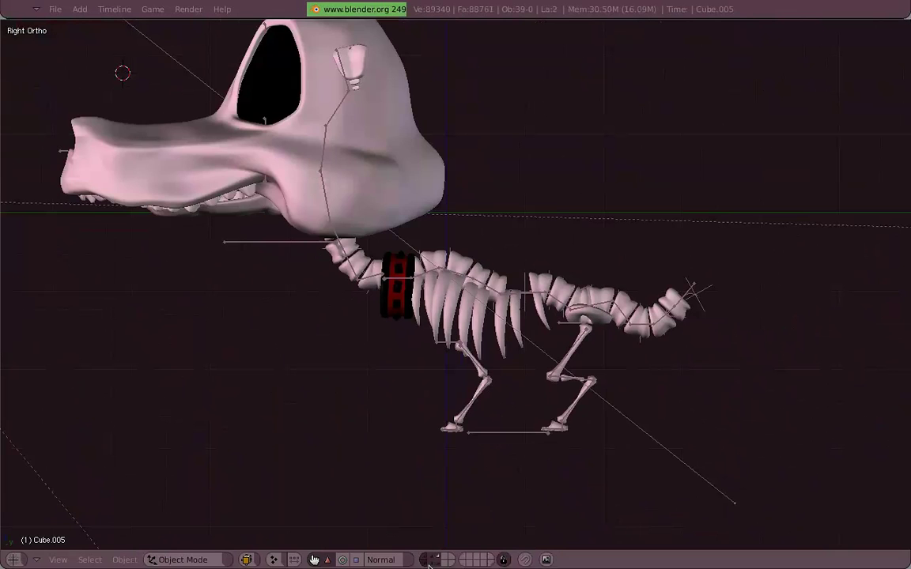
key(KP_1)
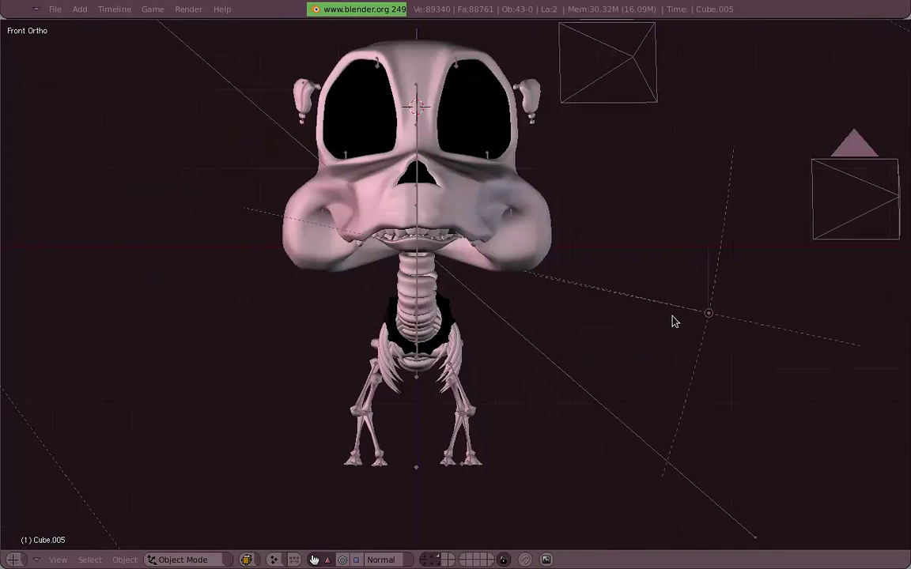
key(KP_0)
key(F12)
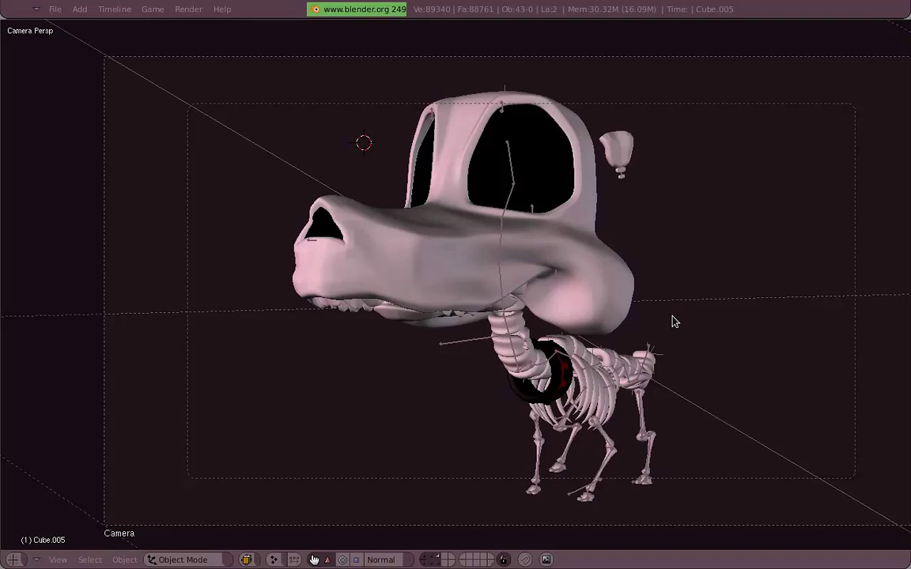